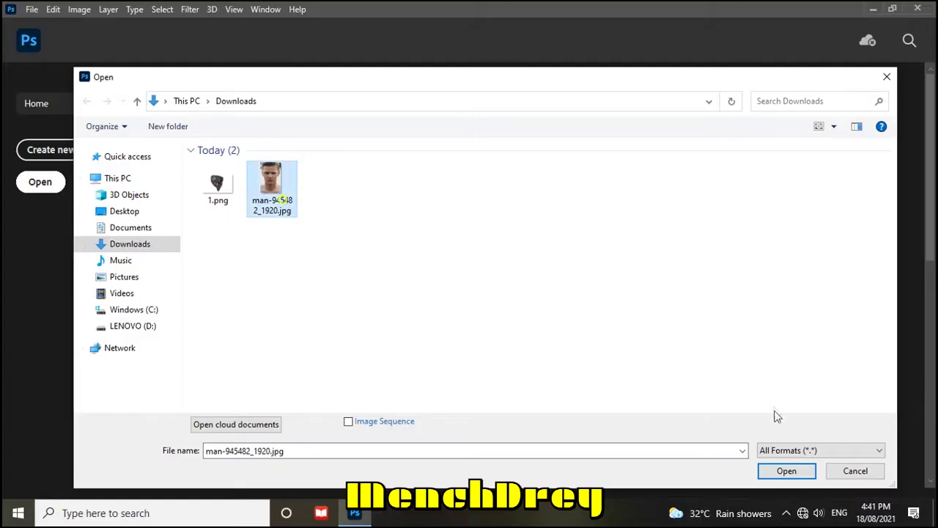
Step: Open man-945482_1920.jpg and copy the selected man onto a new Layer 1
click(787, 471)
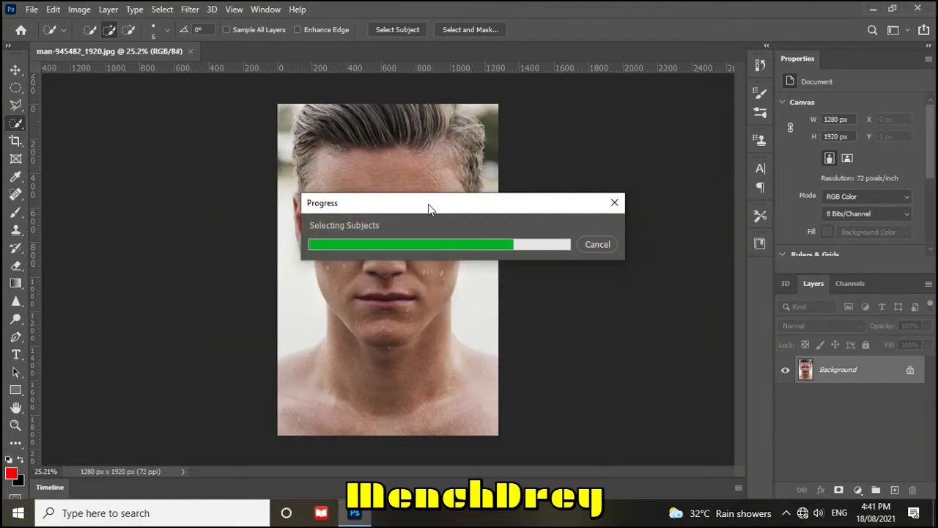
key(ctrl+j)
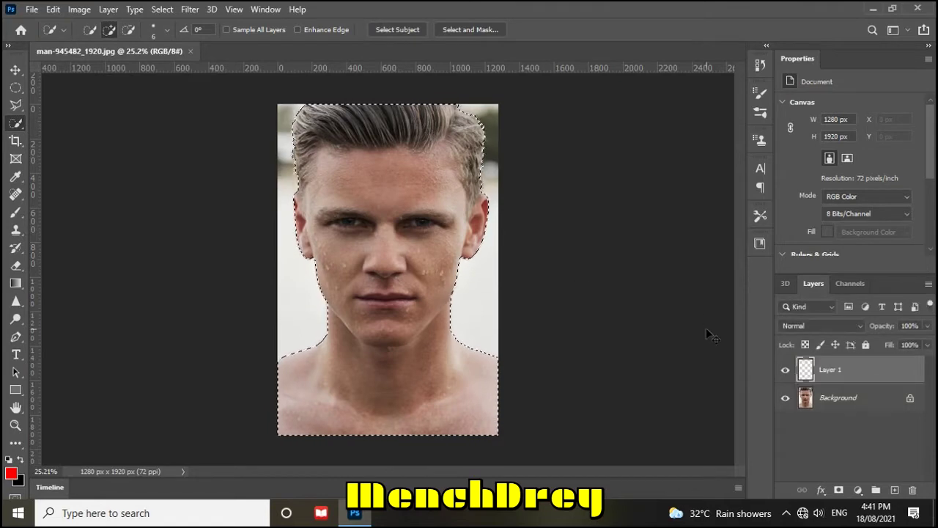
Step: Add a radial Gradient fill layer above the Background layer
click(872, 402)
click(859, 489)
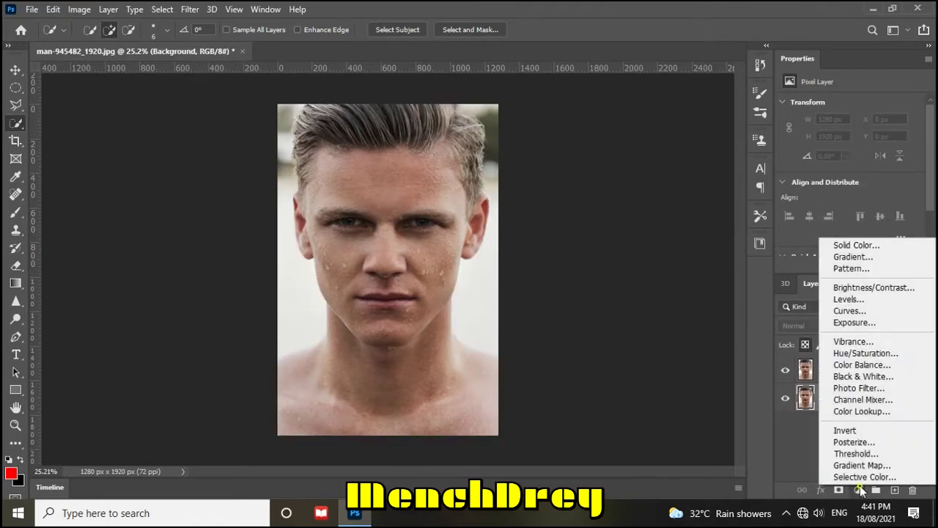
click(866, 258)
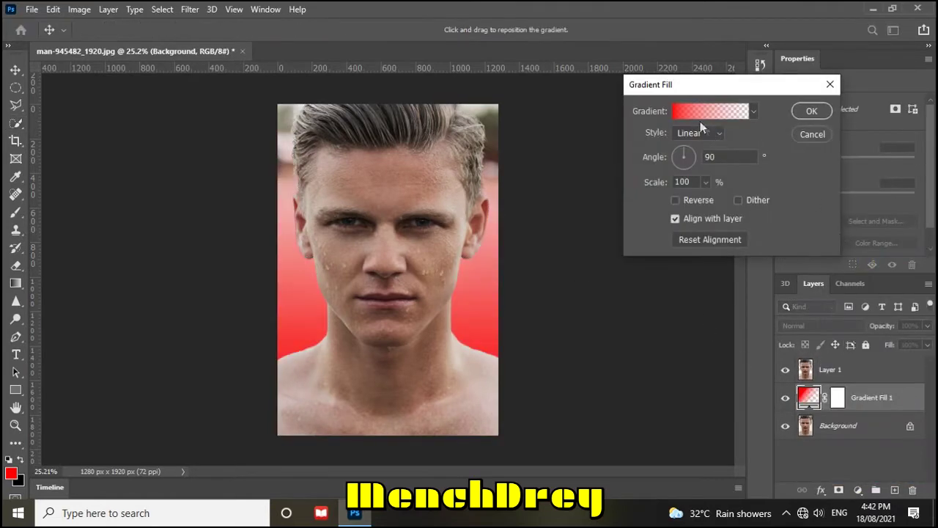
click(697, 133)
click(692, 146)
Step: Choose the dark Gray_14 preset from the Grays gradients
click(700, 110)
scroll(675, 140, down, 2)
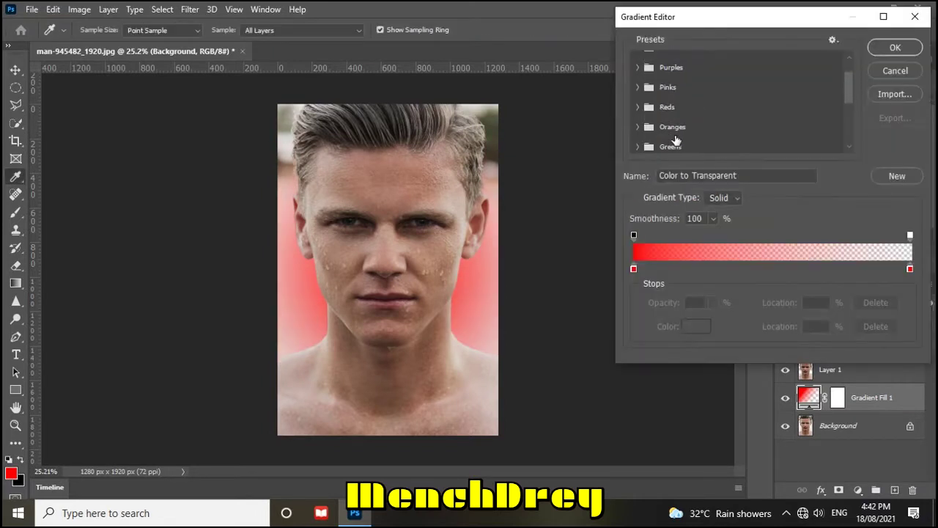
scroll(648, 139, down, 1)
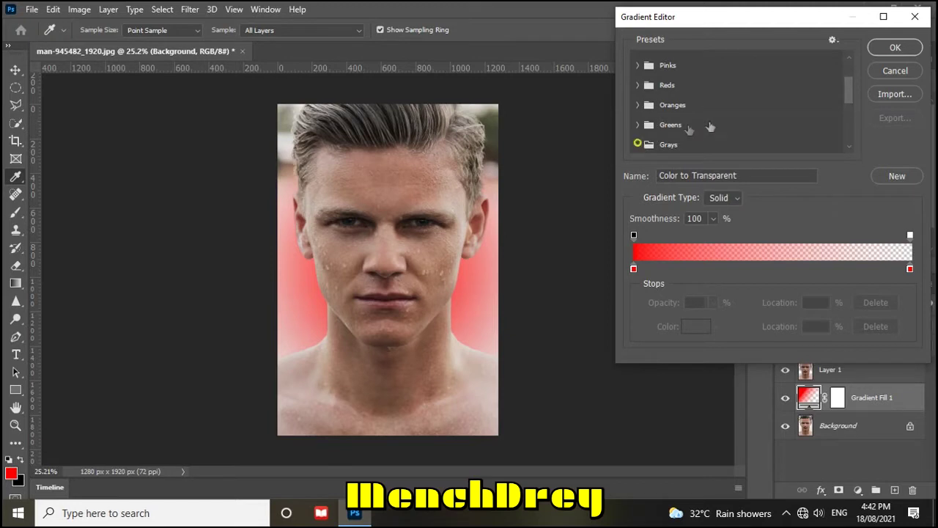
click(638, 145)
scroll(710, 129, down, 2)
click(743, 133)
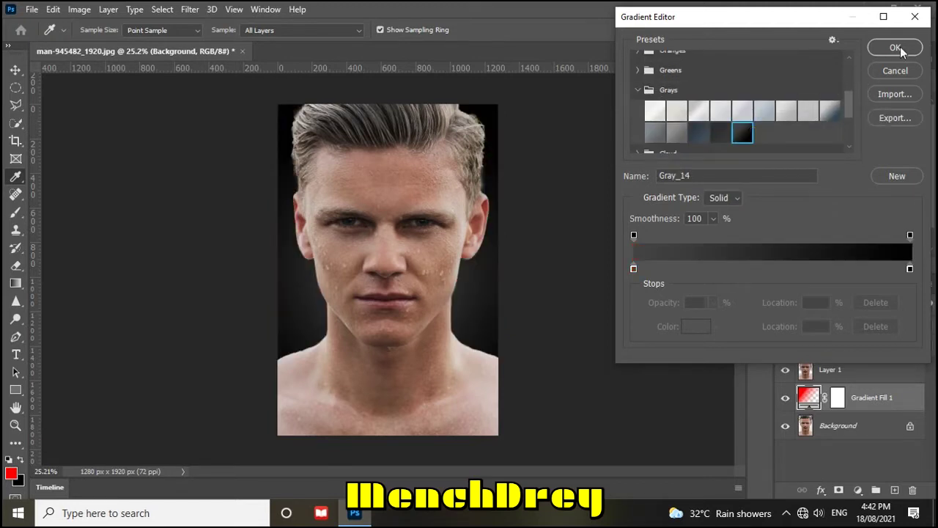
click(895, 48)
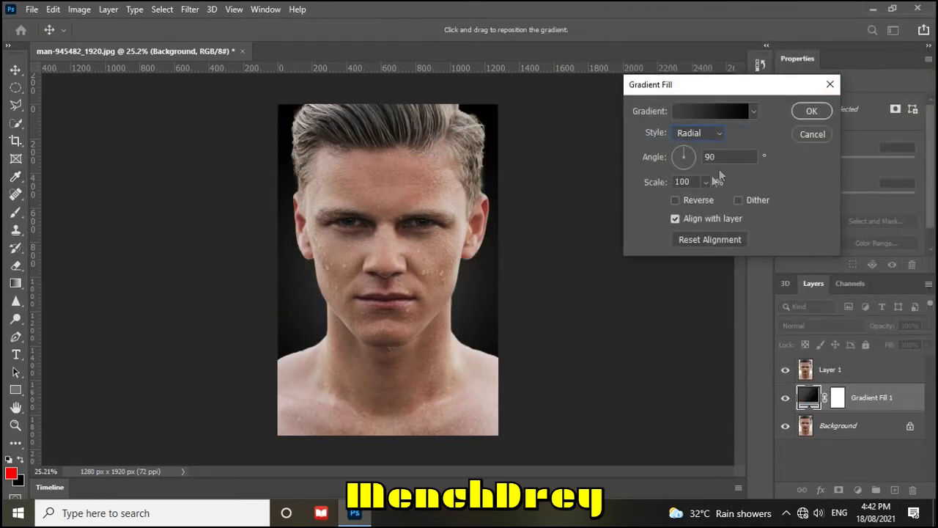
Step: Reverse the gradient colours and confirm the gradient fill settings
click(675, 201)
click(676, 203)
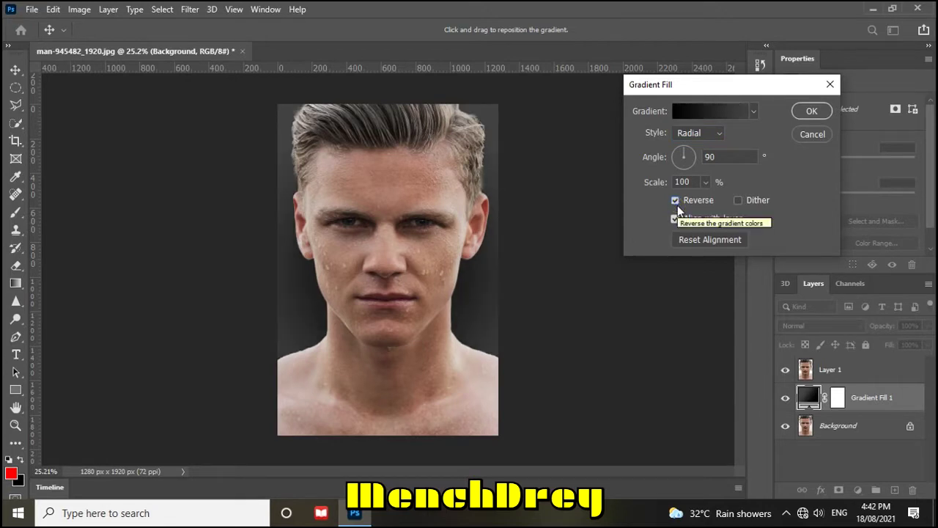
click(675, 203)
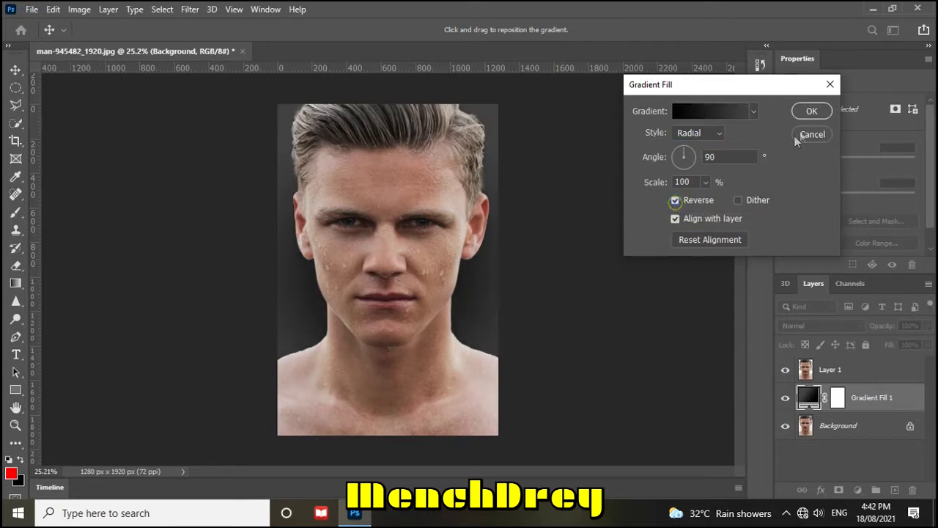
click(810, 111)
scroll(325, 287, down, 2)
scroll(325, 287, up, 3)
scroll(384, 258, down, 1)
click(836, 370)
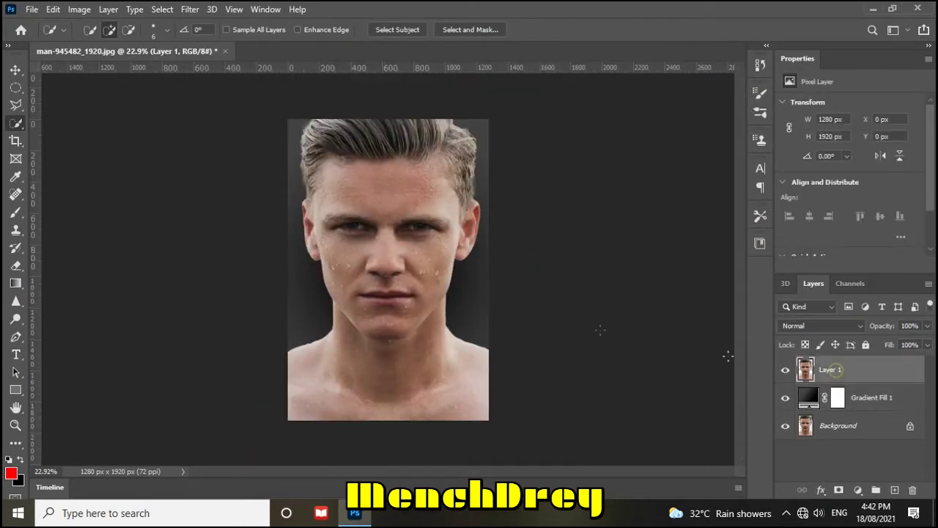
Step: With the Quick Selection tool, select the left eye's iris and white
scroll(340, 211, up, 2)
scroll(334, 220, up, 4)
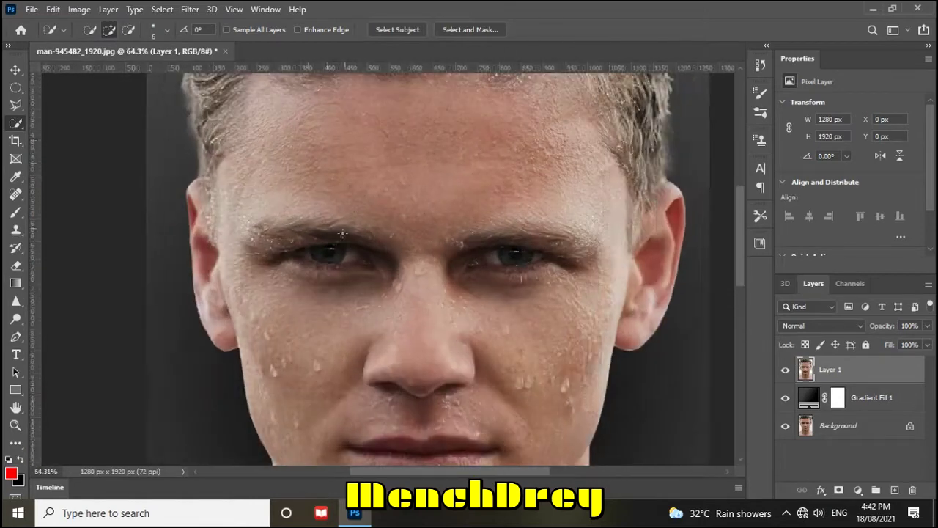
scroll(318, 246, up, 4)
right_click(15, 123)
click(47, 135)
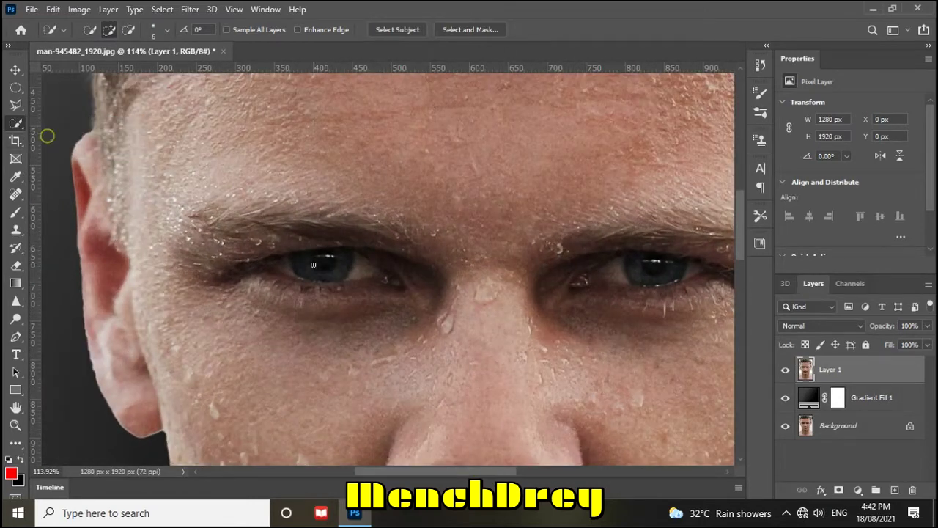
drag(303, 261, 374, 272)
mouse_move(294, 268)
mouse_down()
mouse_move(259, 282)
mouse_move(264, 263)
mouse_up()
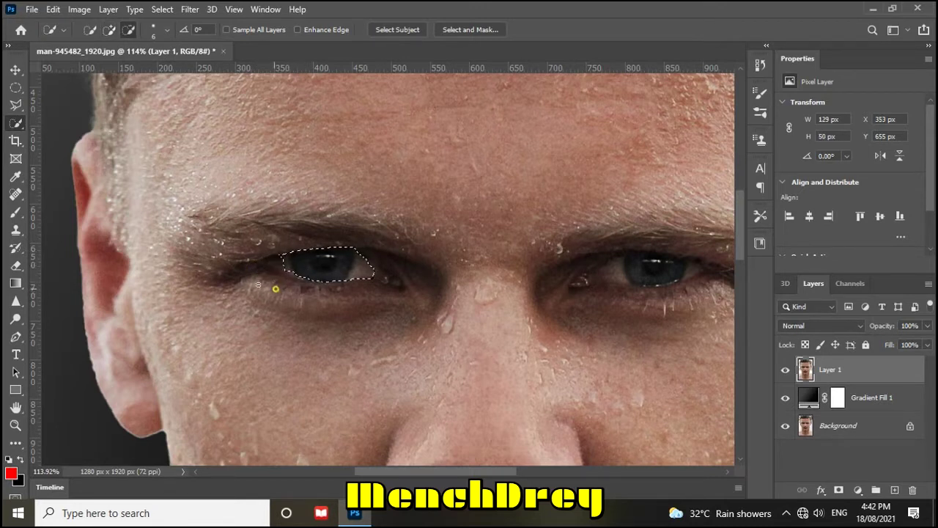
Step: Trim and re-add the eye selection's left corner and lower-right edge
scroll(288, 294, up, 4)
alt+click(237, 301)
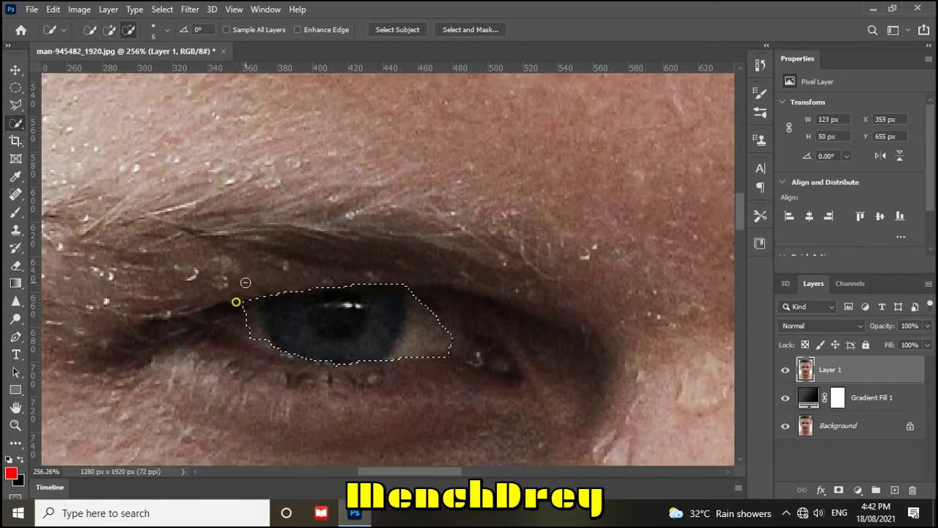
alt+click(241, 299)
click(257, 313)
click(255, 322)
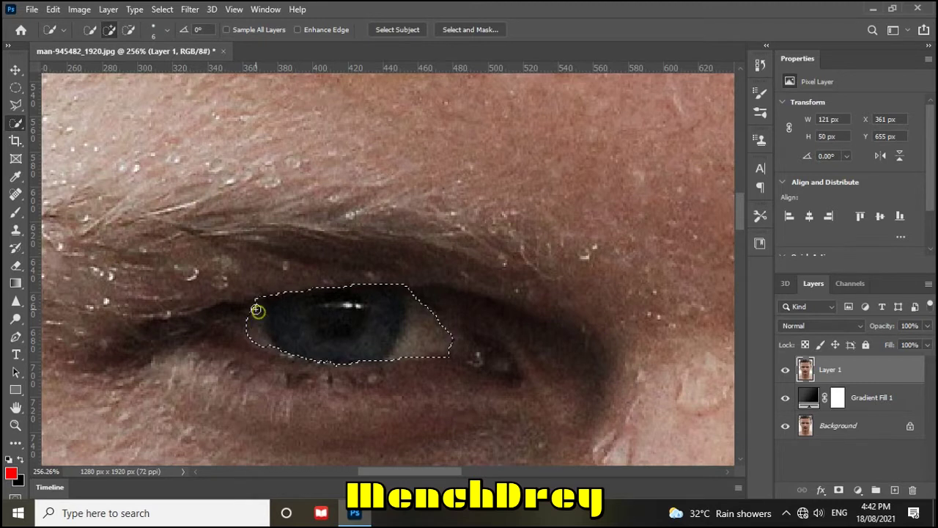
alt+click(404, 280)
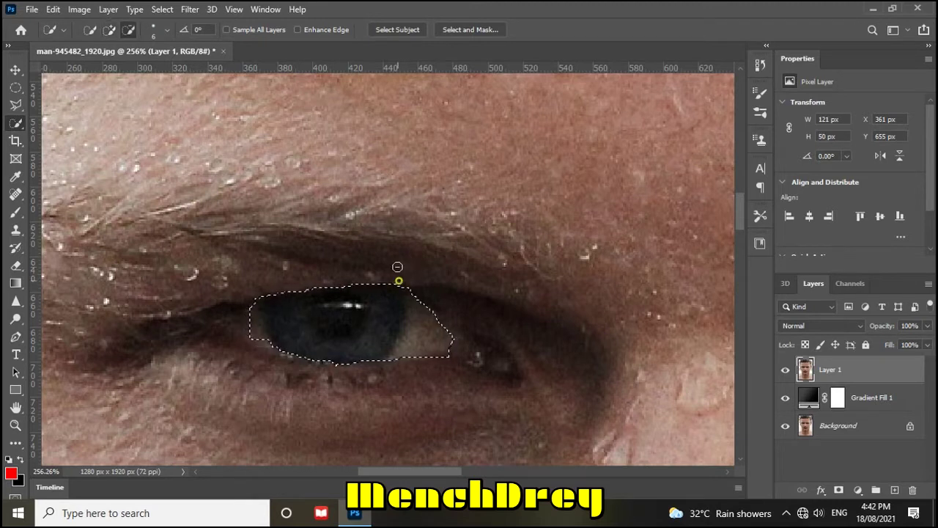
alt+click(393, 276)
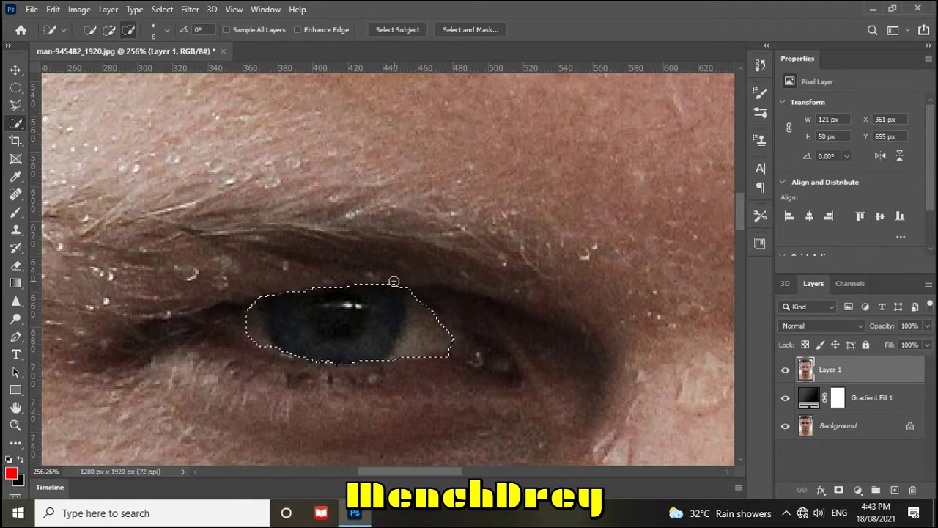
alt+click(437, 360)
click(450, 357)
scroll(332, 365, up, 5)
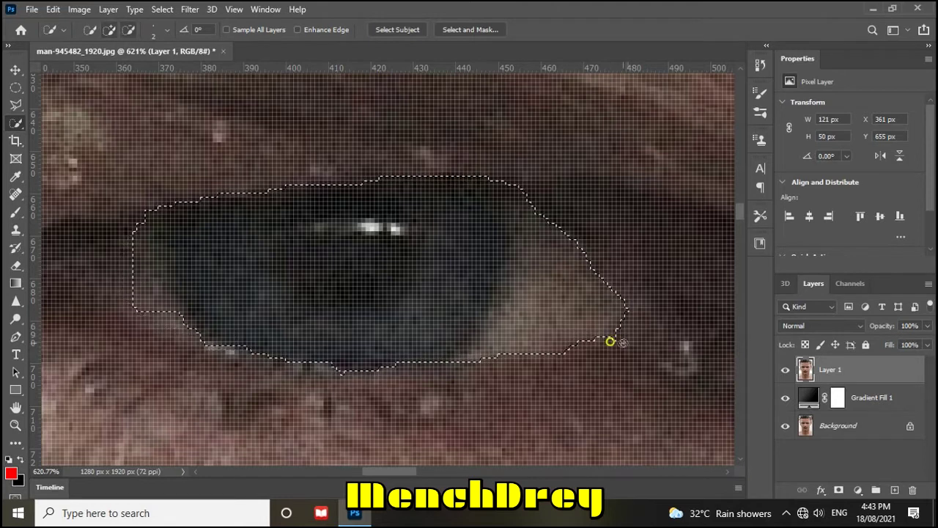
Step: Smooth the eye selection's lower-left edge, zoom out, and copy the eye to Layer 2
alt+click(615, 339)
drag(614, 339, 630, 342)
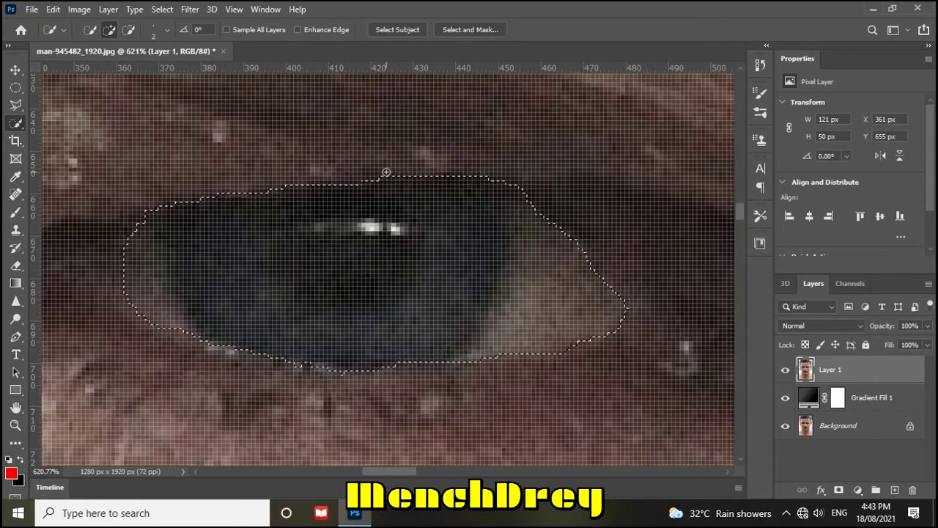
alt+click(384, 174)
drag(487, 171, 514, 174)
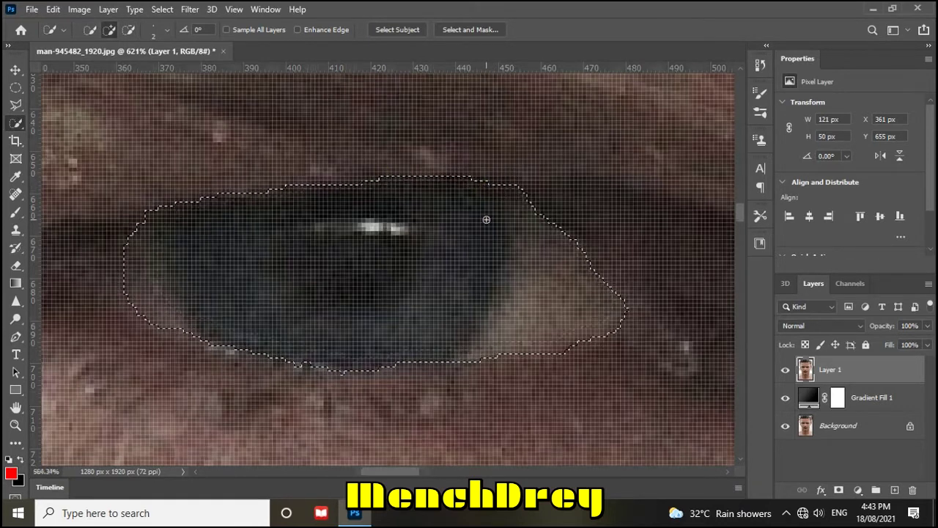
scroll(485, 209, down, 3)
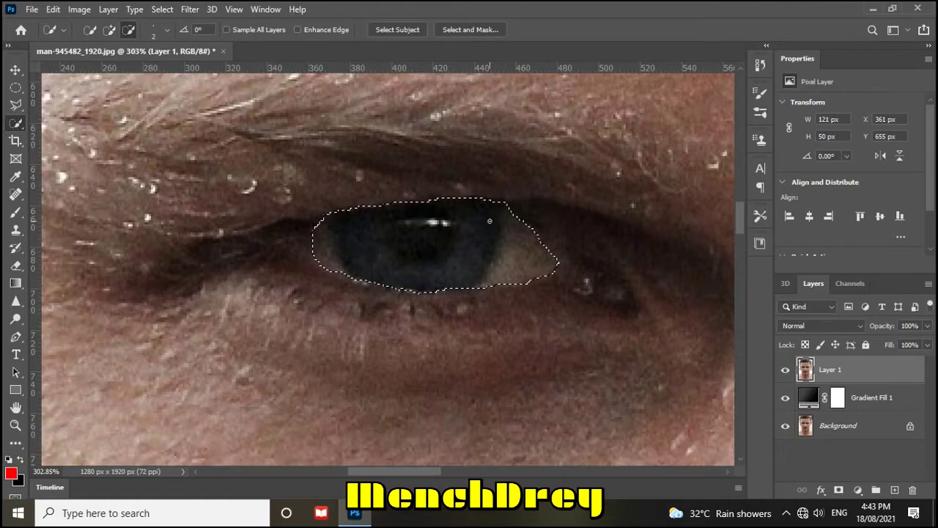
scroll(502, 212, down, 3)
scroll(503, 213, down, 2)
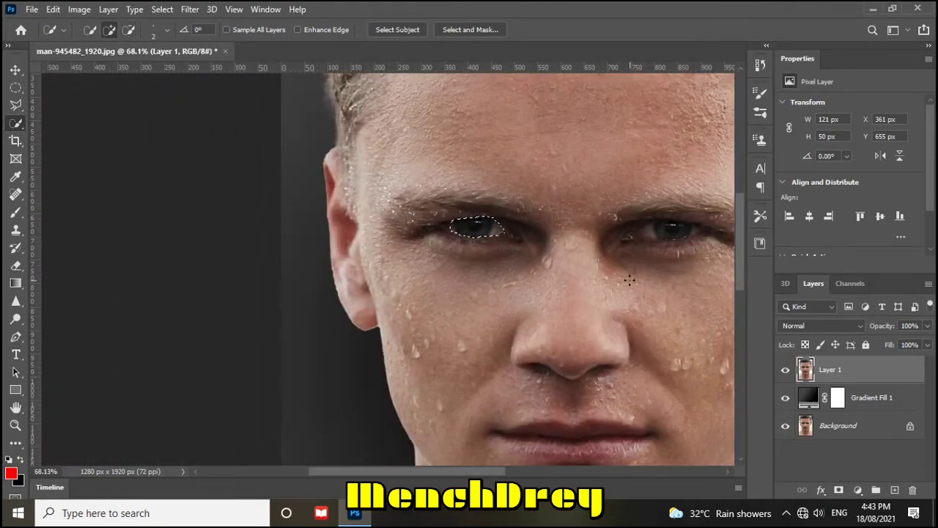
key(ctrl+j)
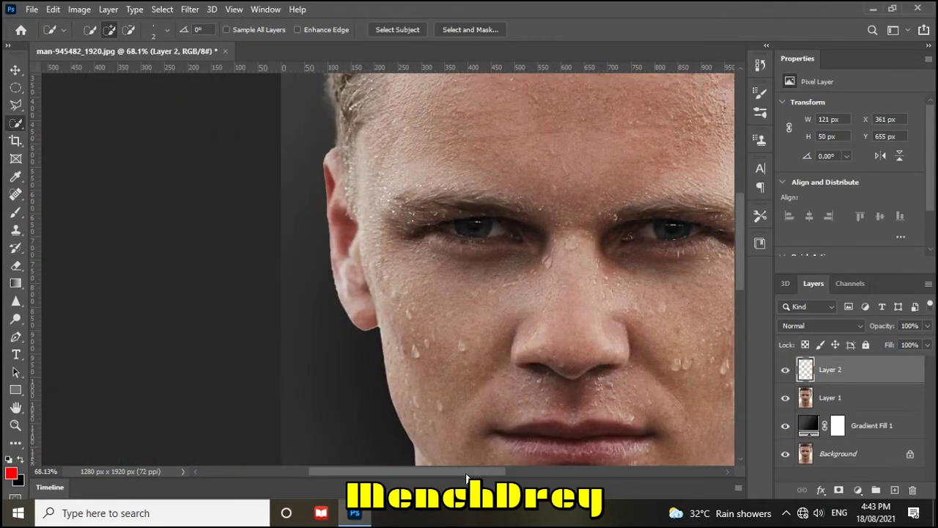
Step: Convert Layer 2 to a smart object, duplicate it, and set the copy to Linear Dodge (Add)
drag(466, 473, 510, 473)
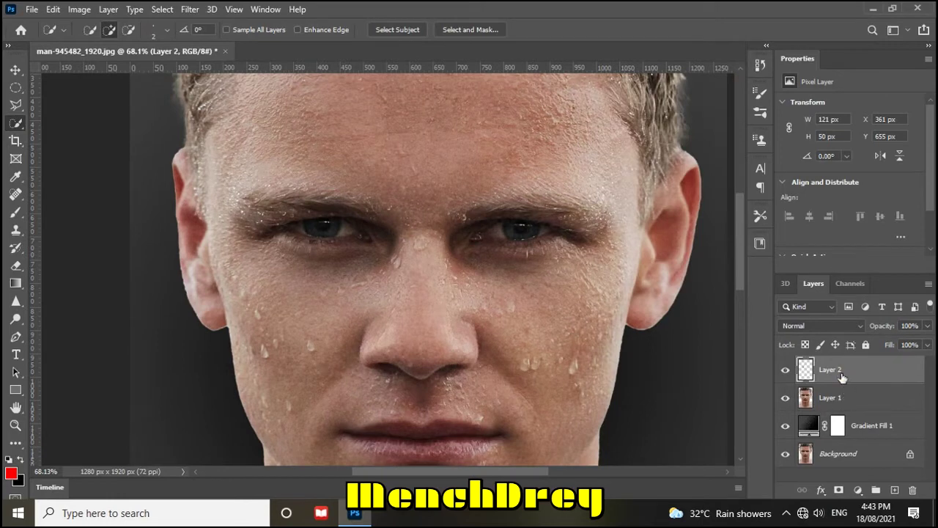
right_click(842, 377)
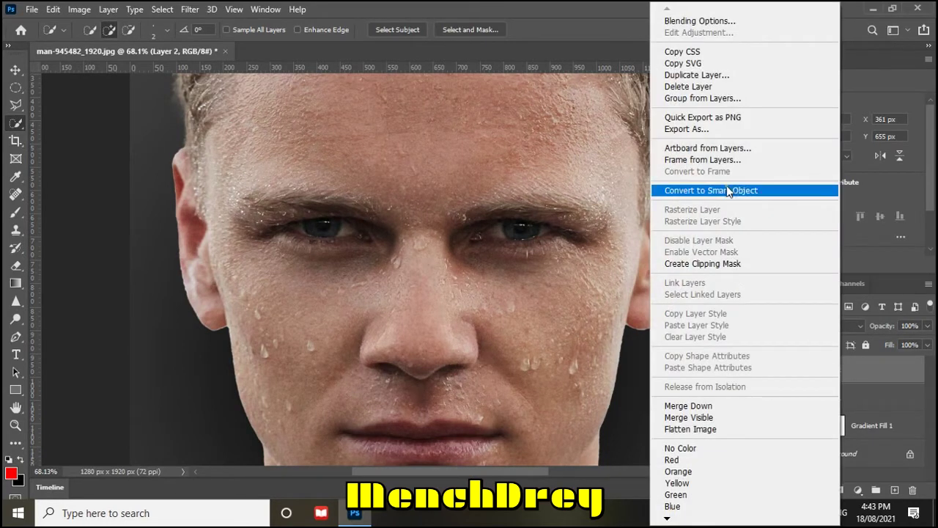
click(734, 190)
key(ctrl+j)
click(824, 325)
click(819, 292)
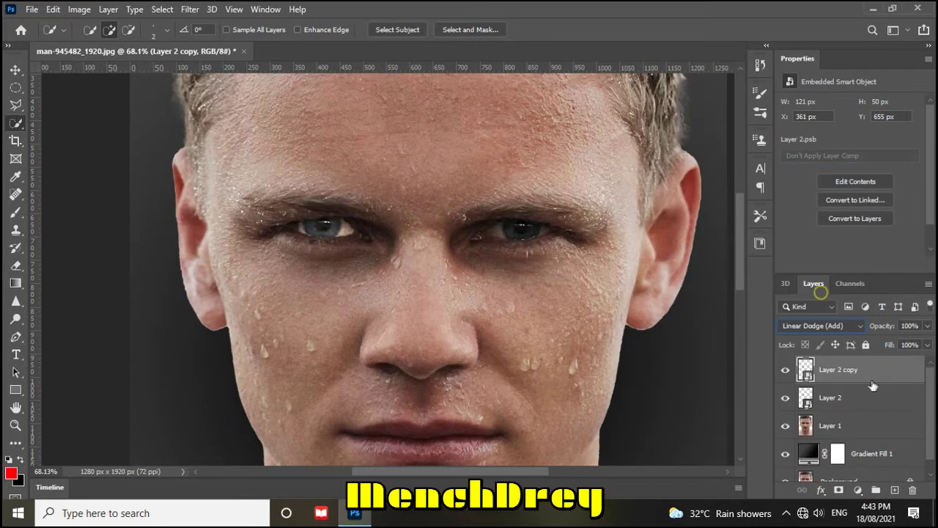
Step: Apply a Gaussian Blur of radius 5 to the glow copy
click(188, 10)
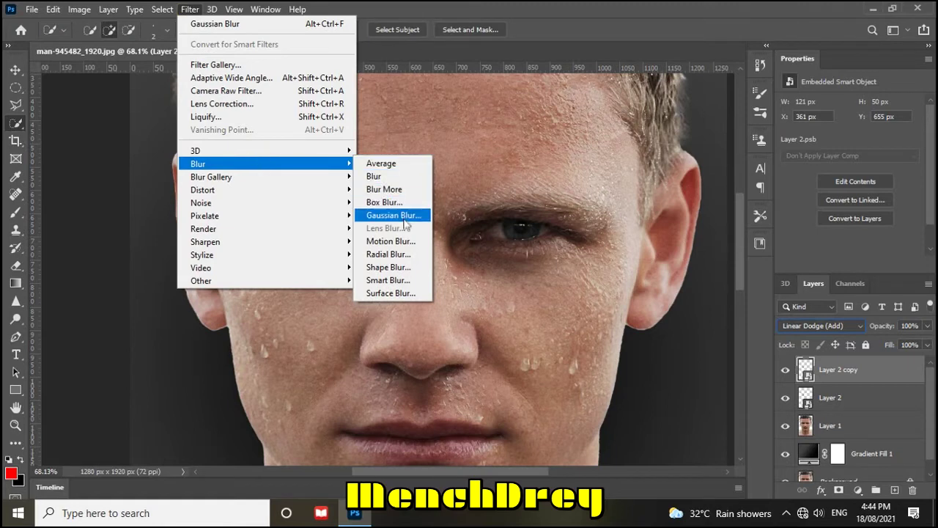
click(404, 220)
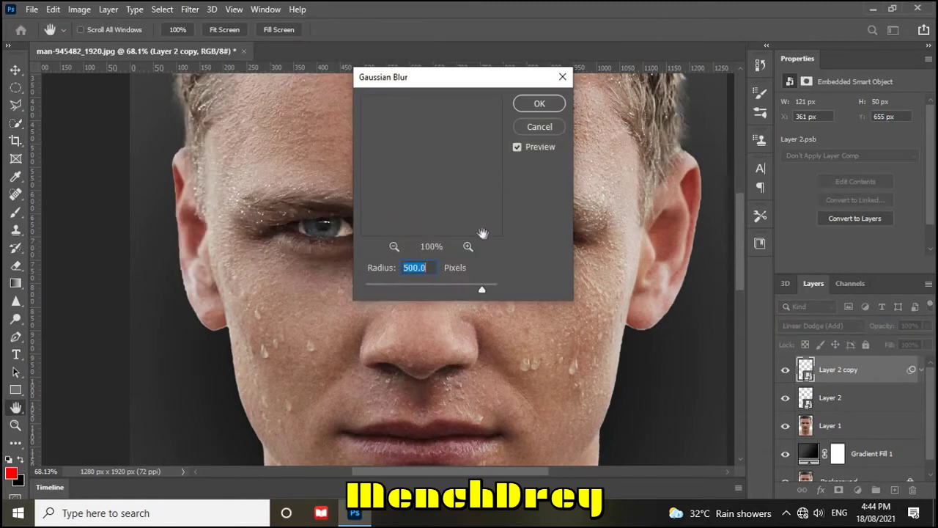
text(5)
click(540, 104)
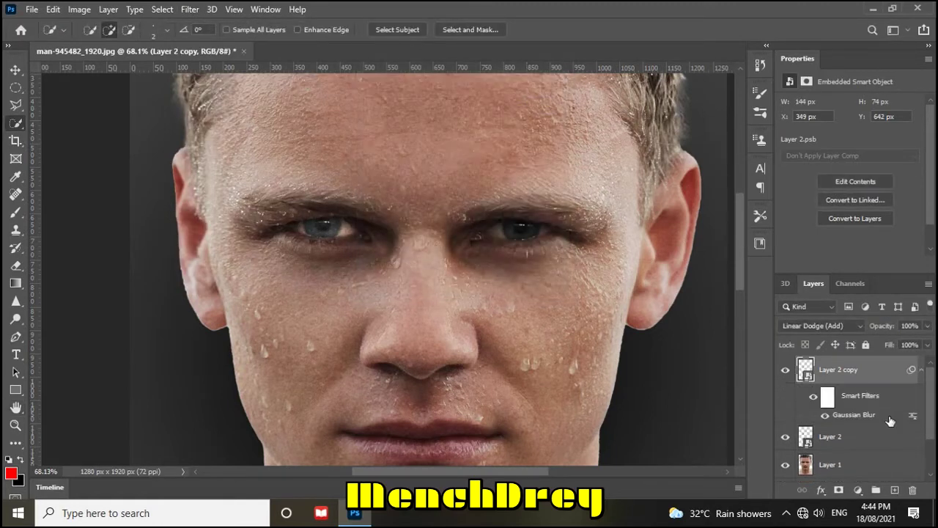
Step: Duplicate the blurred glow and change its Gaussian Blur radius to 100, then 250
key(ctrl+j)
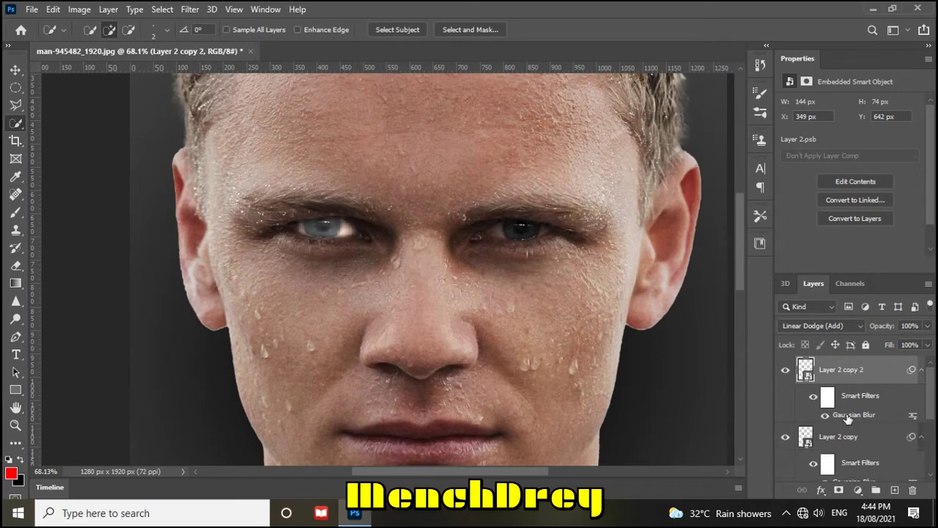
double_click(847, 418)
text(100)
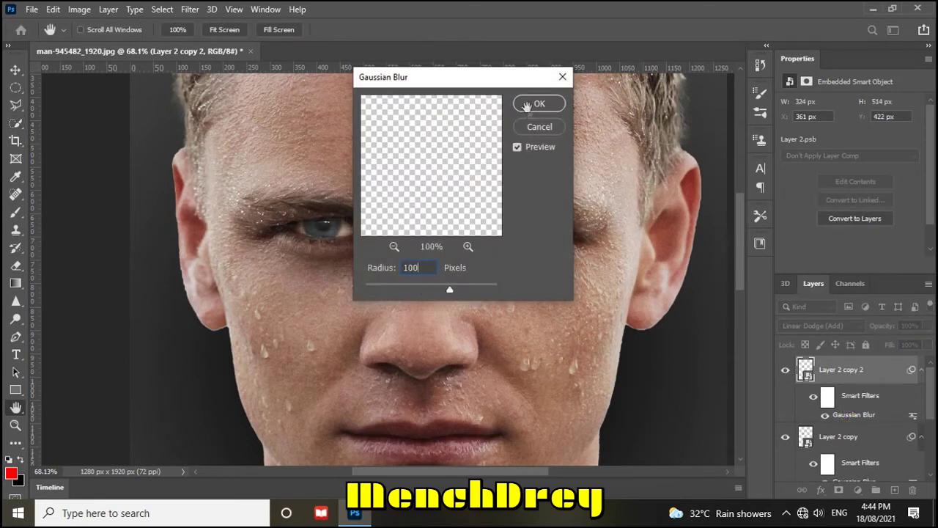
click(539, 104)
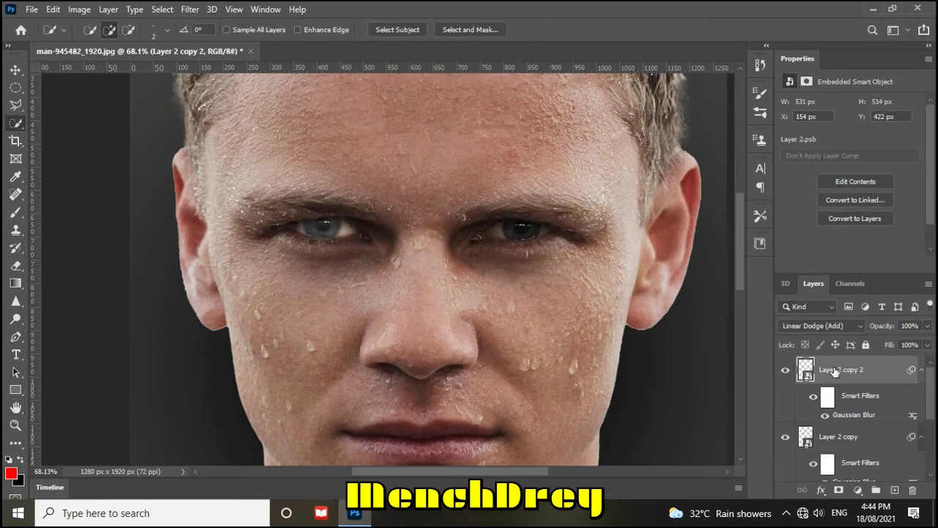
double_click(848, 415)
text(250)
click(532, 105)
Step: Set the latest glow copy's blur radius to 50 and select all glow layers down to Layer 2
double_click(854, 414)
text(50)
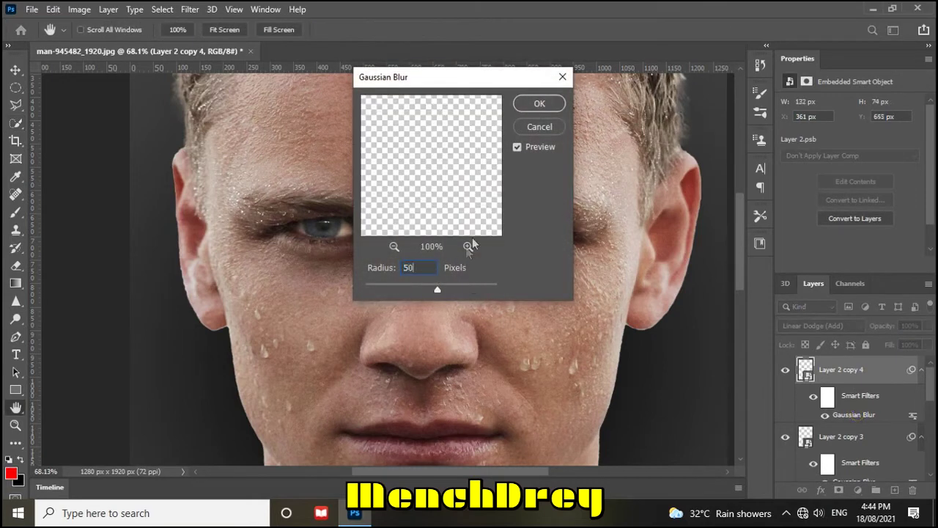
text(w)
click(534, 105)
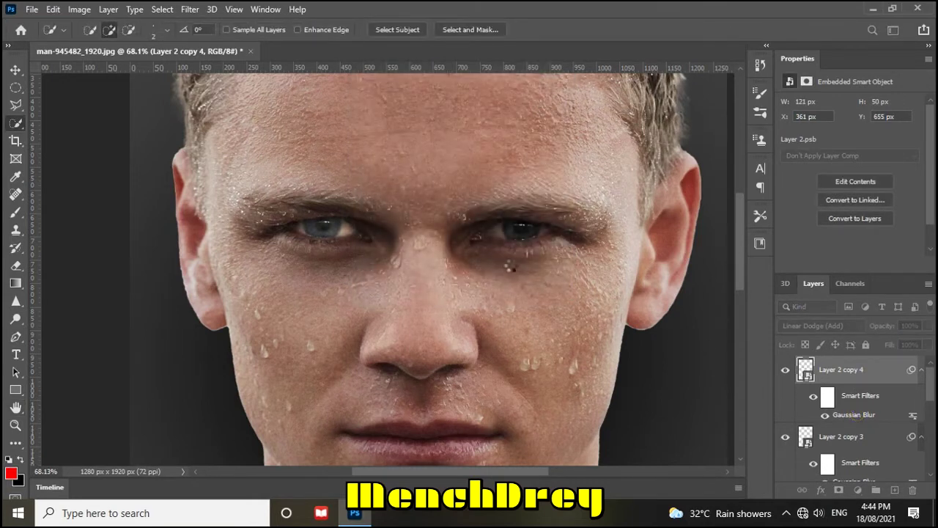
scroll(864, 402, down, 3)
scroll(851, 392, down, 3)
shift+click(844, 385)
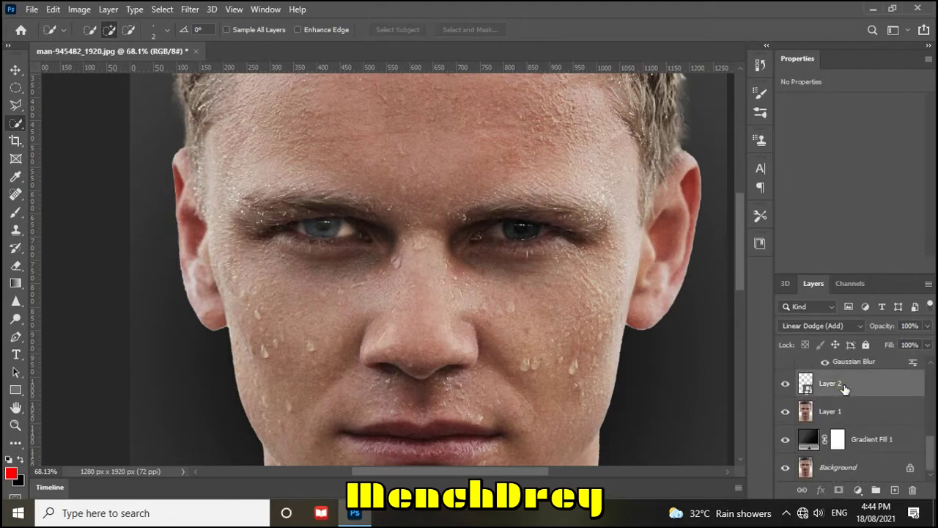
Step: Group the glow layers and add a clipped, colorized Hue/Saturation at Saturation 100, Lightness +20
key(ctrl+g)
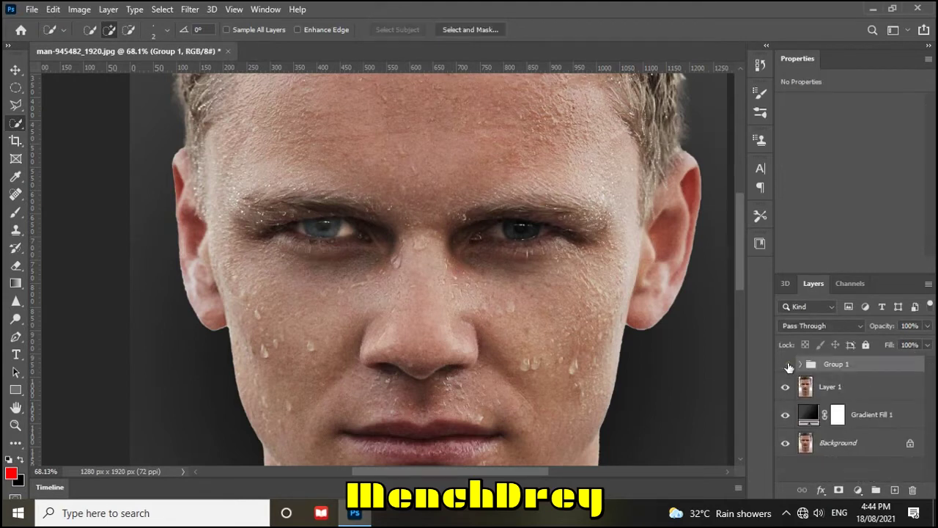
click(858, 490)
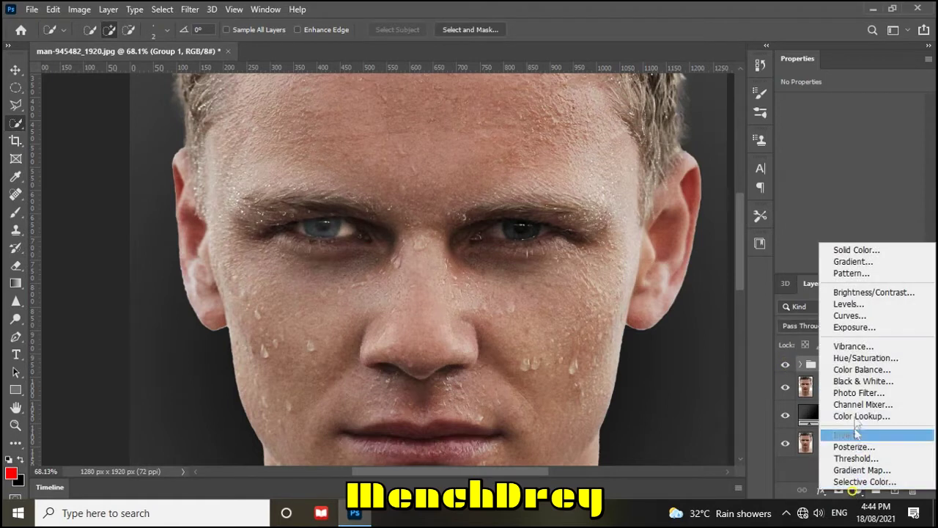
click(859, 359)
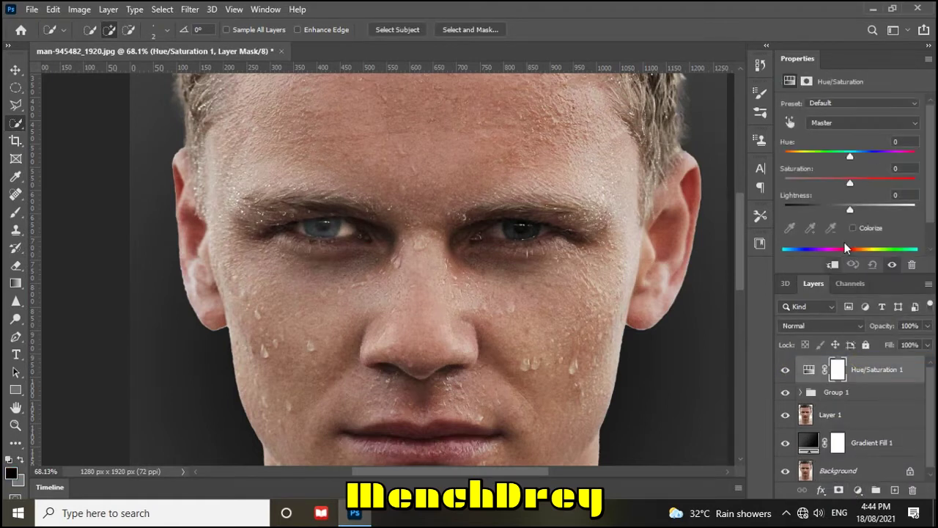
click(833, 265)
click(852, 228)
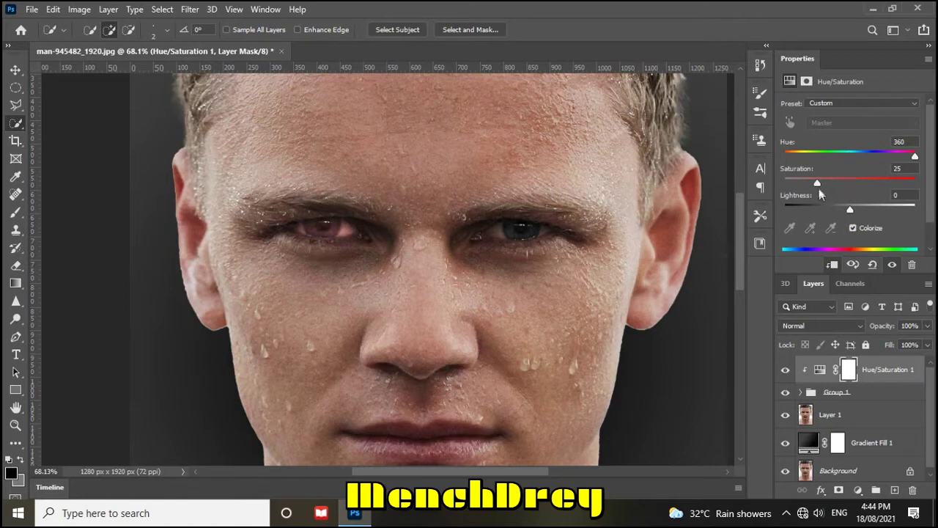
drag(817, 183, 925, 188)
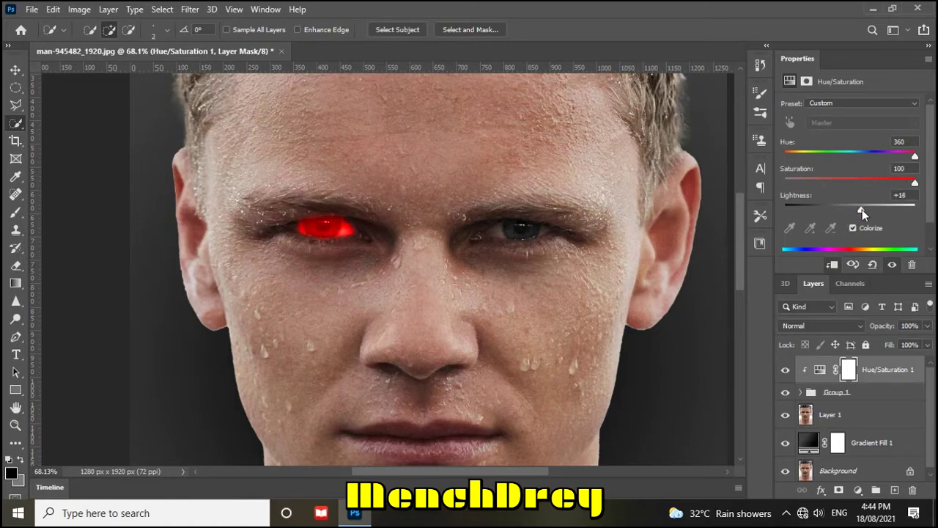
drag(862, 209, 863, 209)
click(887, 370)
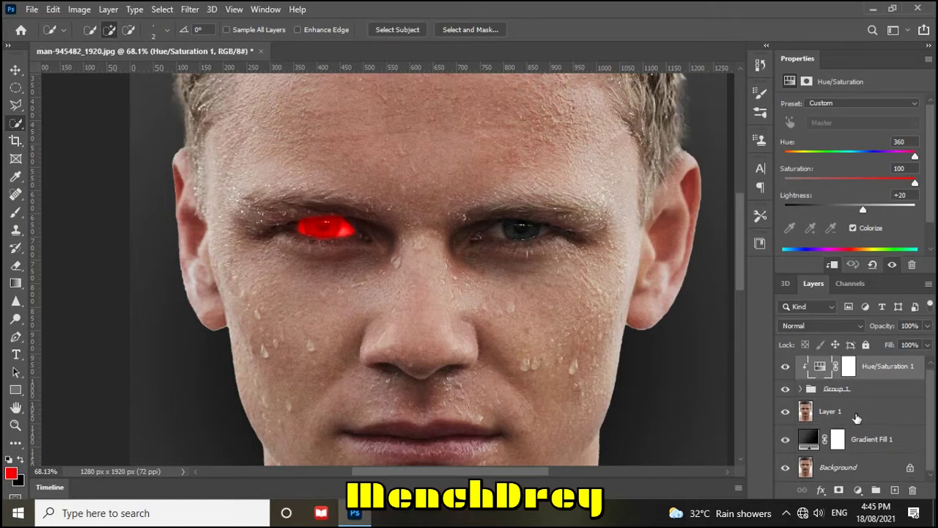
Step: Add a NightFromDay.CUBE Color Lookup layer clipped to Layer 1 and fit the image on screen
click(857, 414)
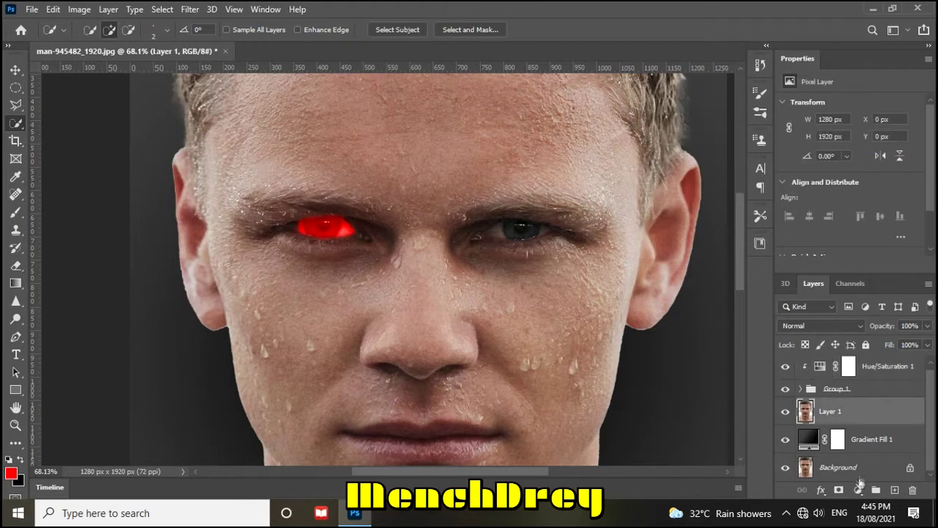
click(859, 490)
click(868, 418)
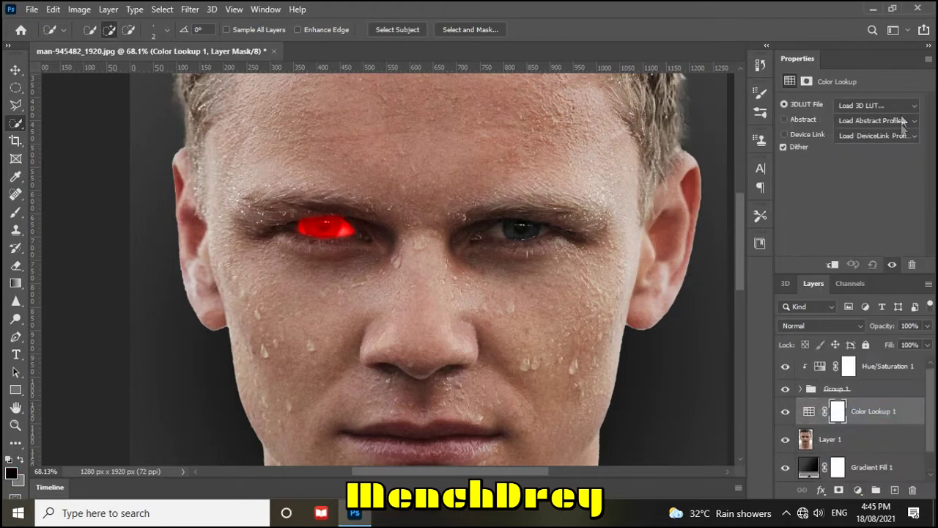
click(901, 106)
click(843, 453)
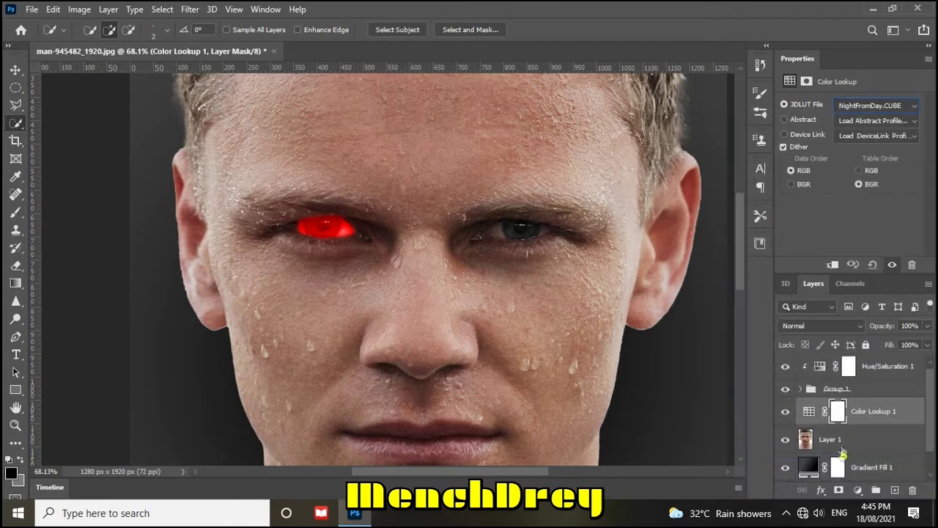
click(832, 264)
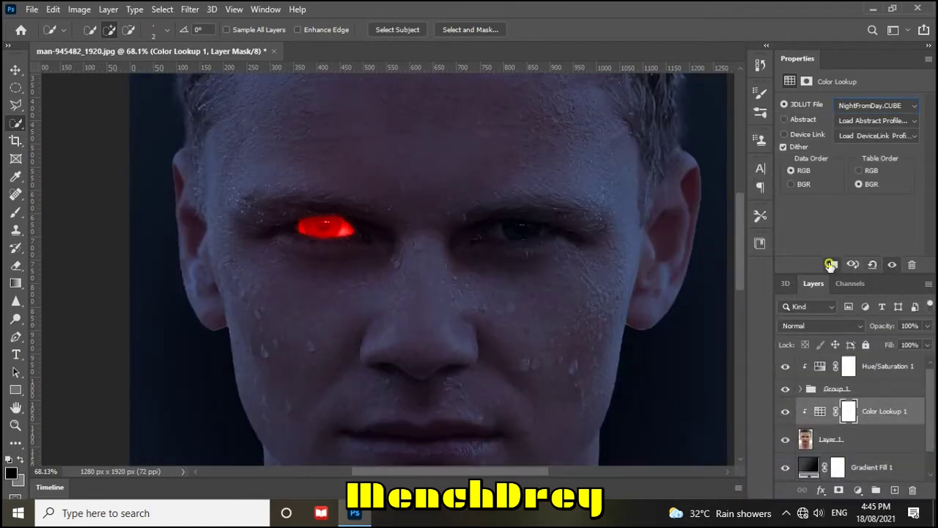
click(15, 69)
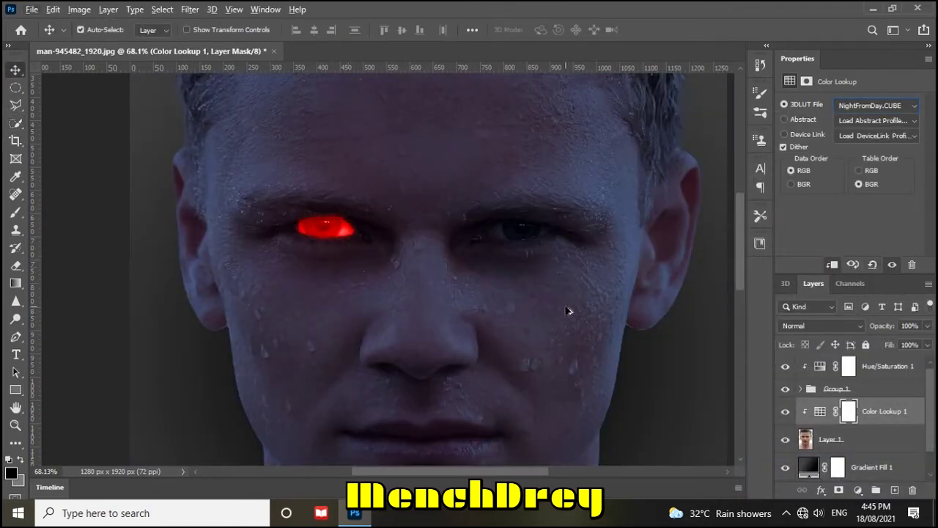
scroll(887, 396, down, 1)
click(837, 467)
key(ctrl+0)
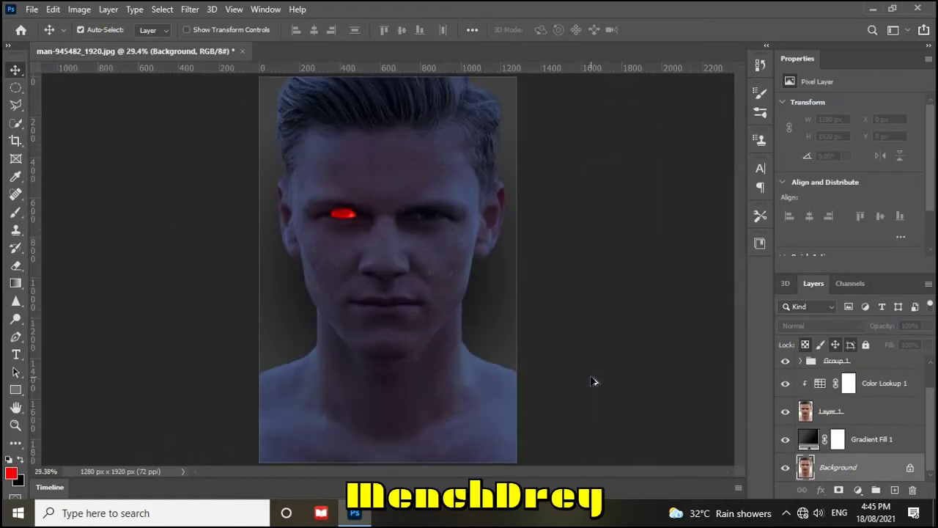
Step: Add a new top layer and set up the Brush tool with a hard round tip
key(ctrl+z)
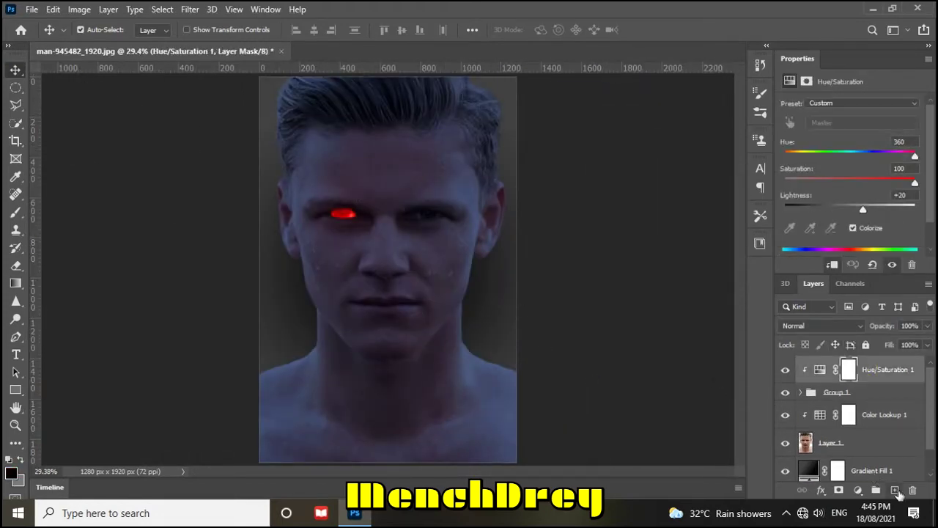
click(895, 490)
right_click(14, 219)
click(66, 211)
key(bracketleft)
key(bracketleft)
key(bracketleft)
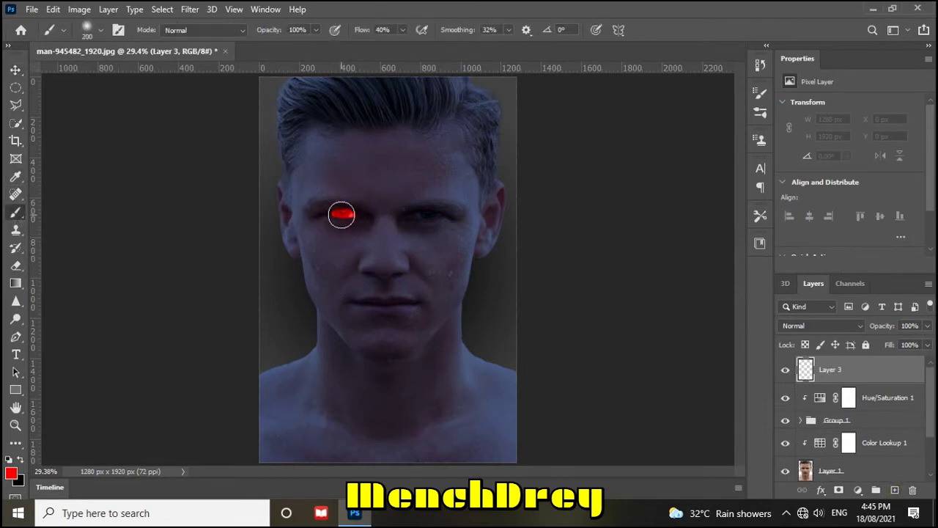
click(101, 32)
click(57, 129)
click(100, 30)
key(bracketleft)
key(bracketleft)
Step: Paint a 60 px red dab over the left iris and blend it in Soft Light
scroll(346, 211, up, 3)
scroll(337, 218, up, 2)
key(bracketleft)
key(bracketleft)
click(338, 219)
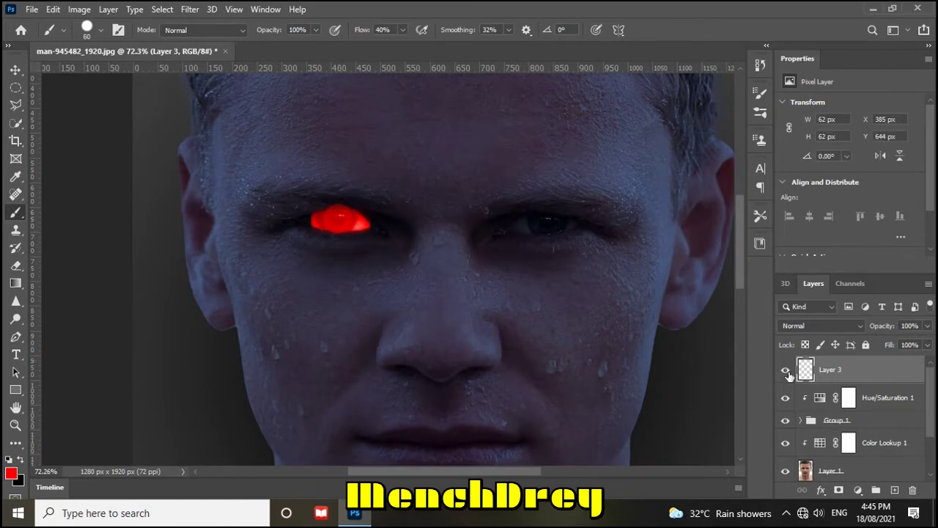
click(838, 326)
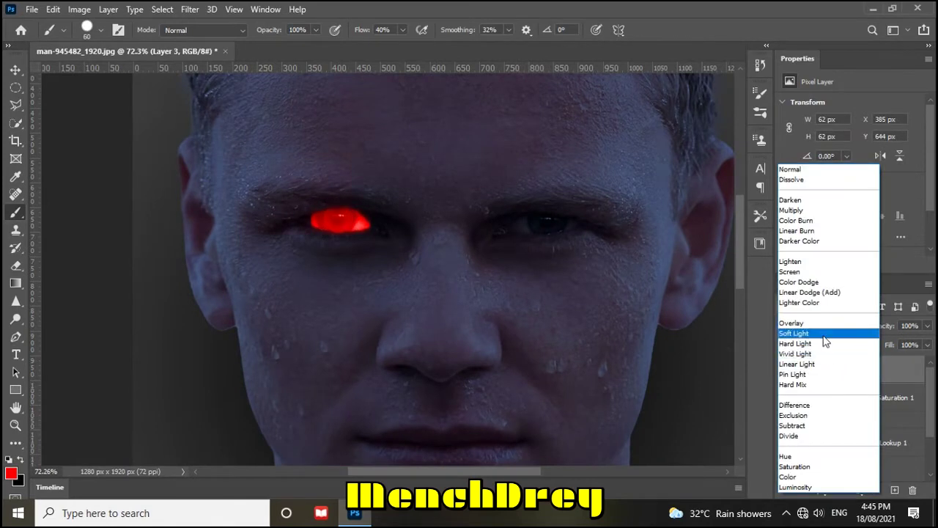
click(823, 334)
Step: Resize the red dab to 55 × 50 px and centre it on the iris
key(ctrl+t)
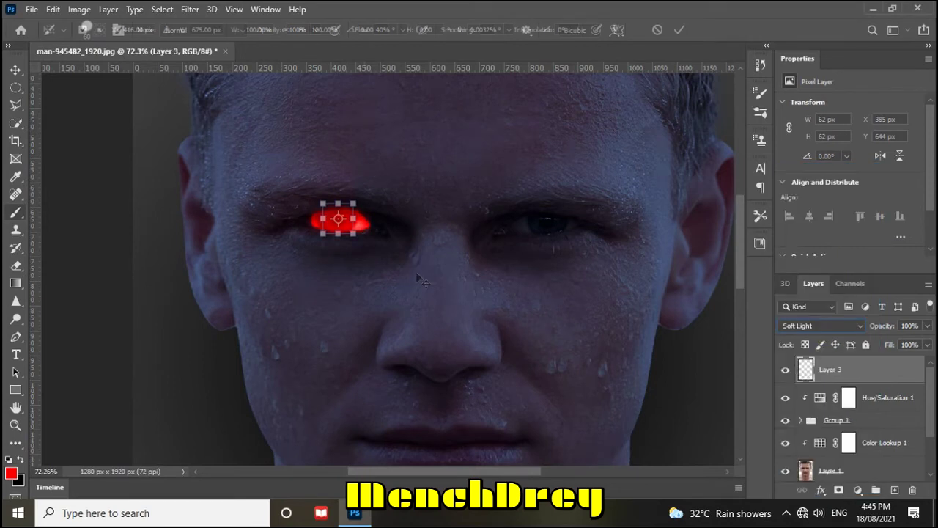
scroll(375, 176, up, 3)
scroll(312, 283, up, 2)
drag(305, 279, 309, 284)
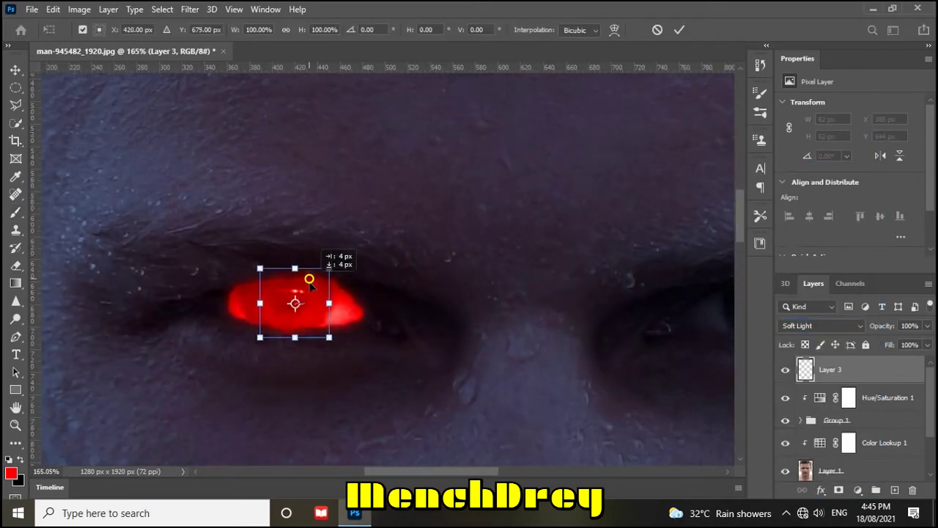
drag(329, 338, 325, 333)
drag(260, 270, 264, 270)
click(679, 30)
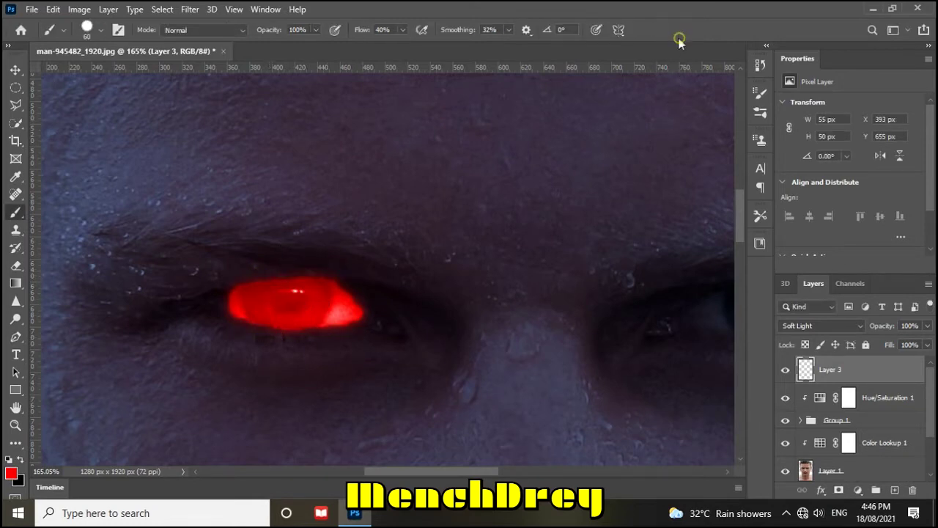
scroll(515, 312, down, 2)
scroll(514, 312, down, 2)
scroll(515, 311, down, 2)
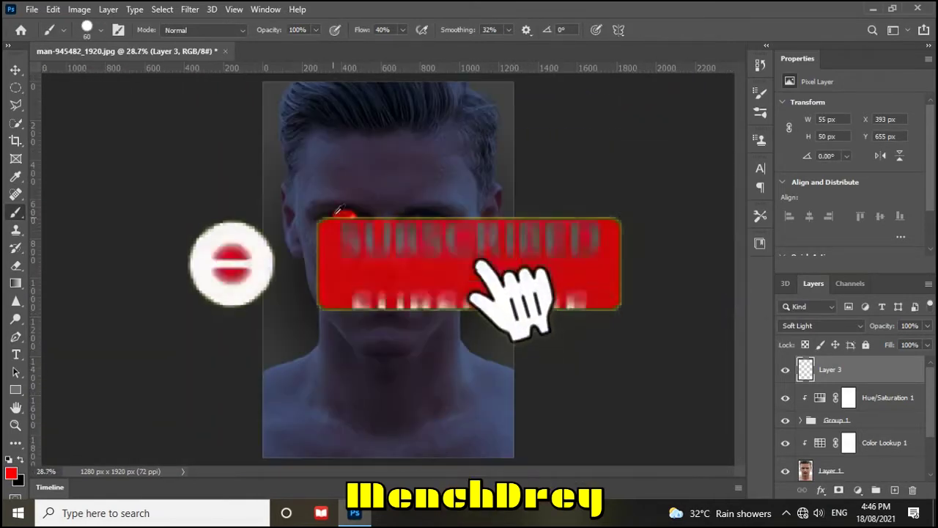
Step: On new Layer 4, paint a 125 px Soft Round red glow around the eye in Soft Light
scroll(338, 211, up, 1)
key(ctrl+shift+alt+n)
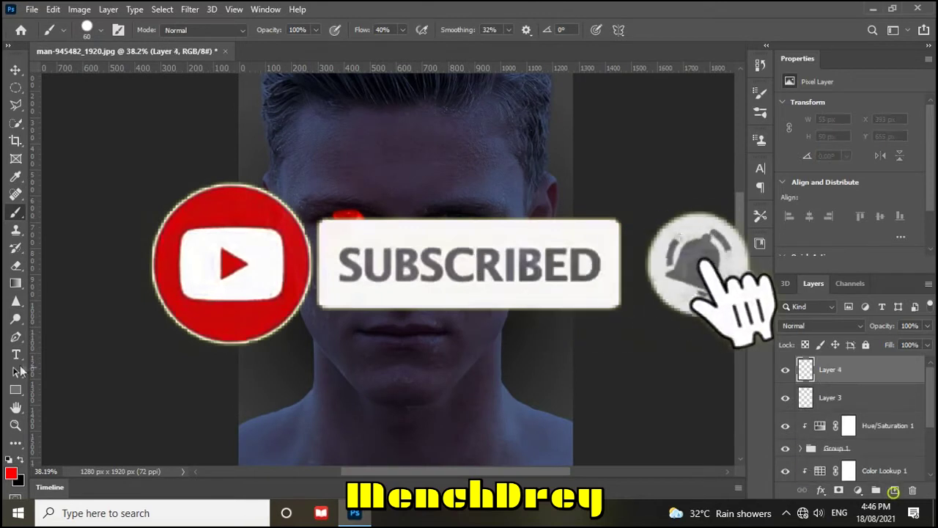
click(99, 31)
click(55, 136)
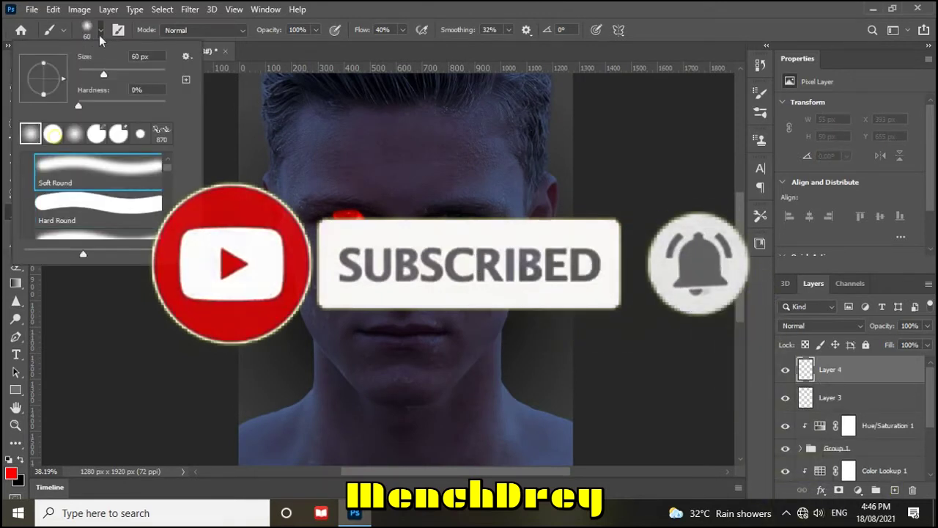
click(99, 33)
key(bracketright)
key(bracketright)
key(bracketright)
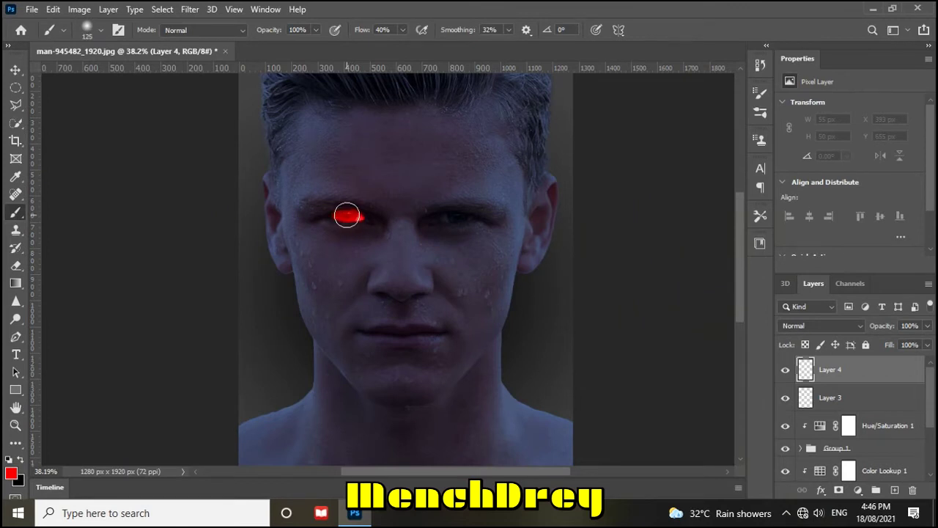
drag(347, 215, 353, 215)
click(811, 325)
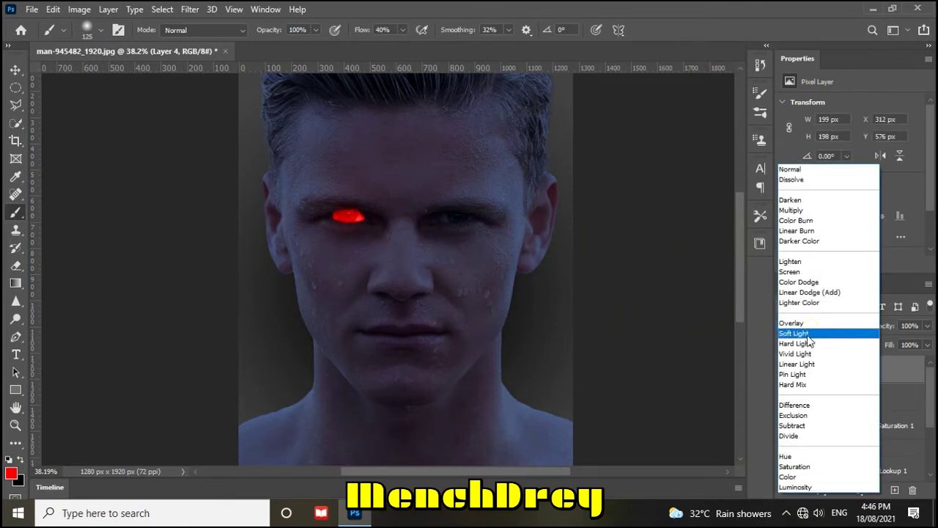
click(797, 333)
Step: Add Soft Light Layers 5 and 6 with brushes of 250 and 600, painting a broad red glow
click(894, 490)
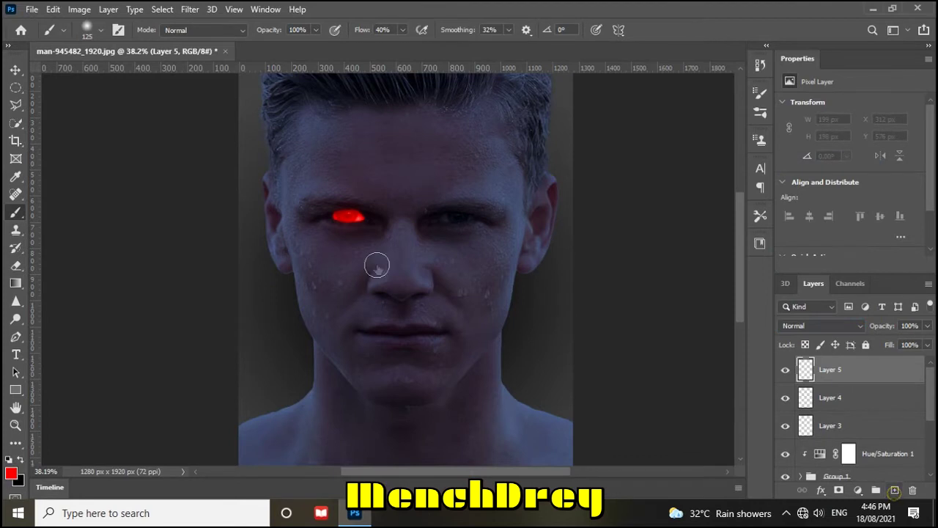
key(bracketright)
key(bracketright)
key(bracketright)
key(bracketright)
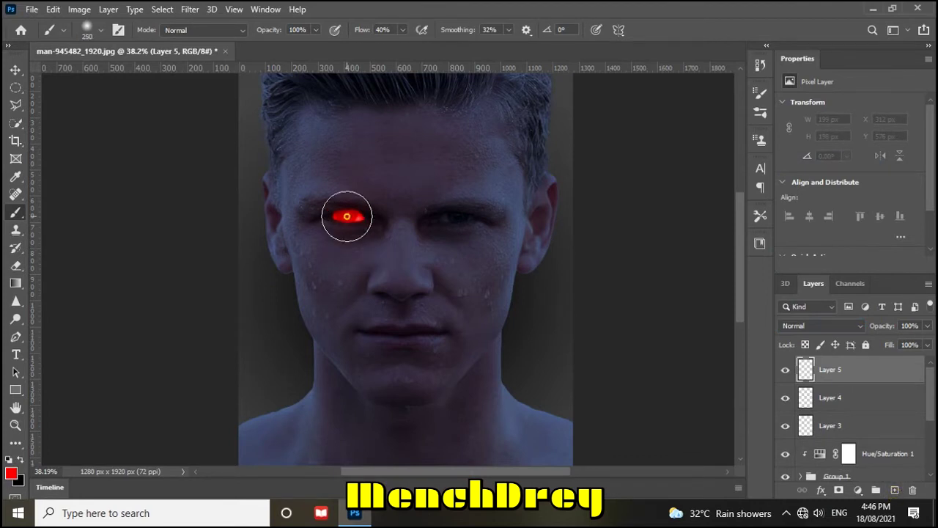
click(821, 325)
click(828, 331)
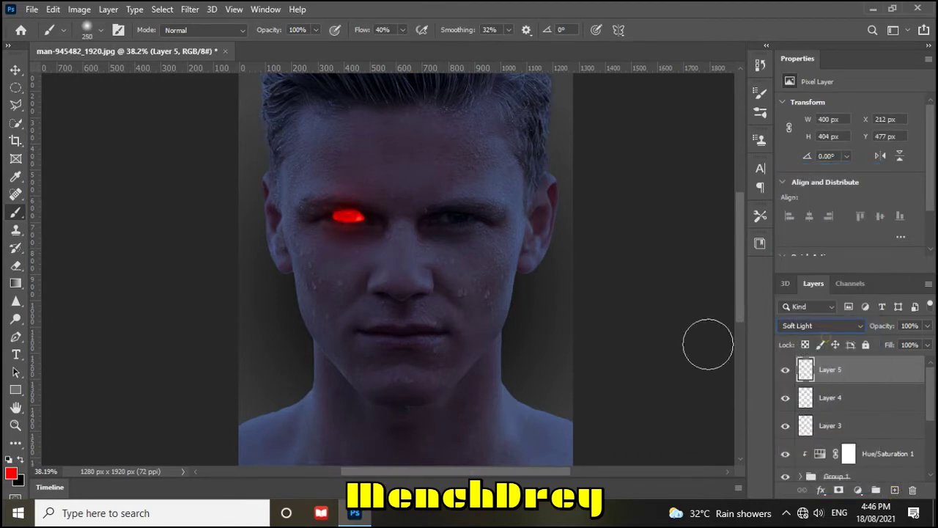
click(894, 490)
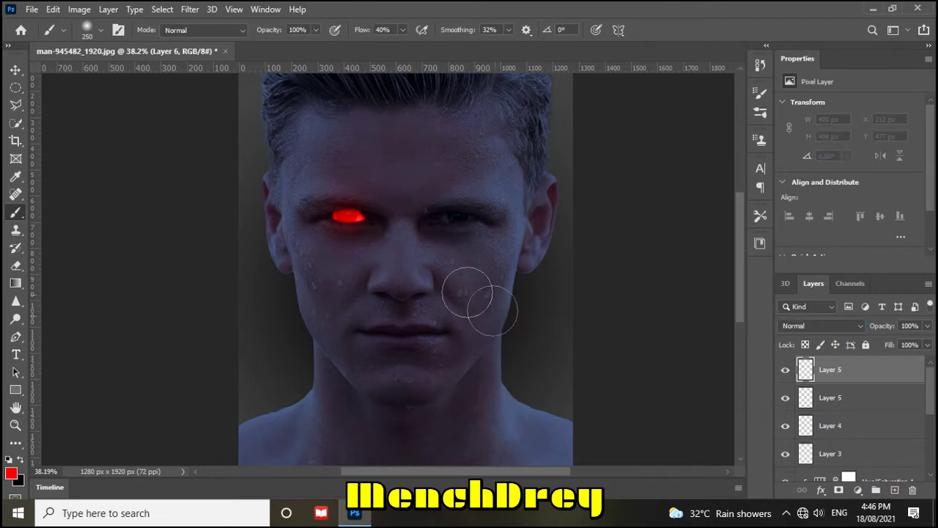
key(bracketright)
key(bracketright)
key(bracketright)
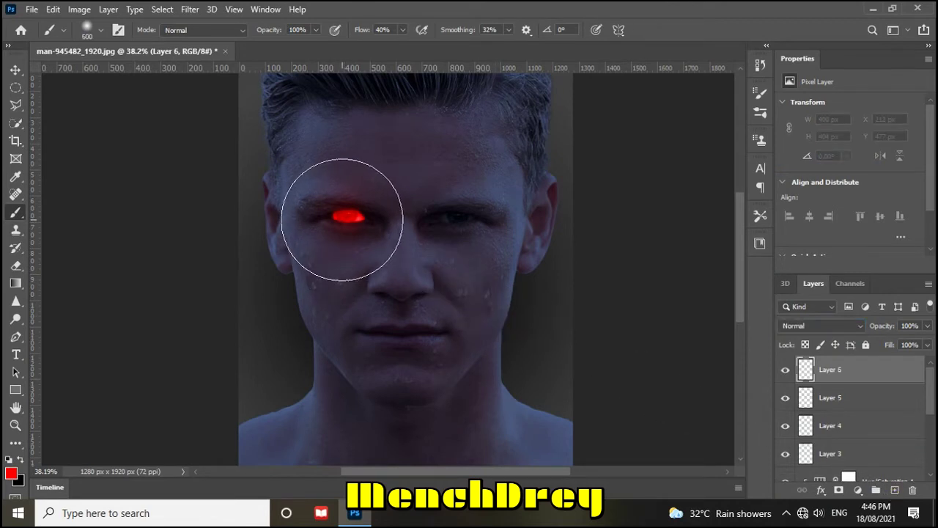
click(342, 220)
click(855, 326)
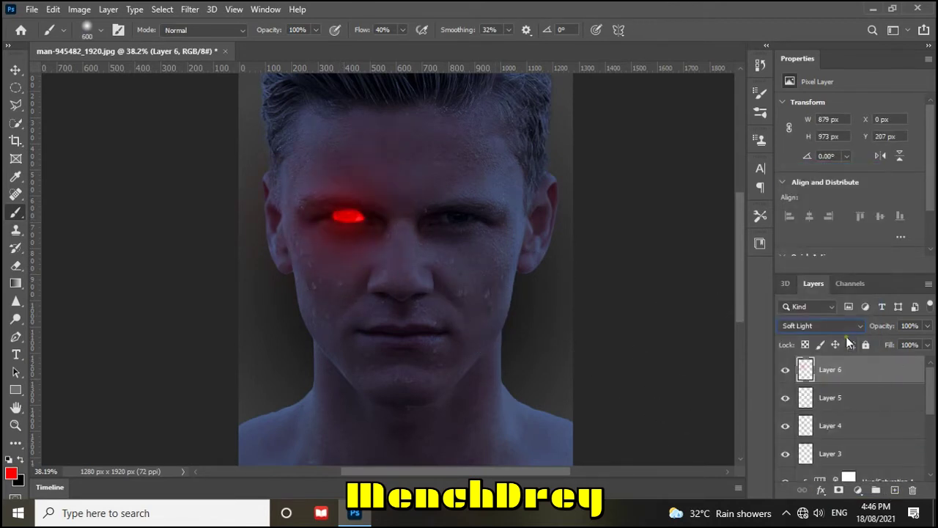
click(29, 10)
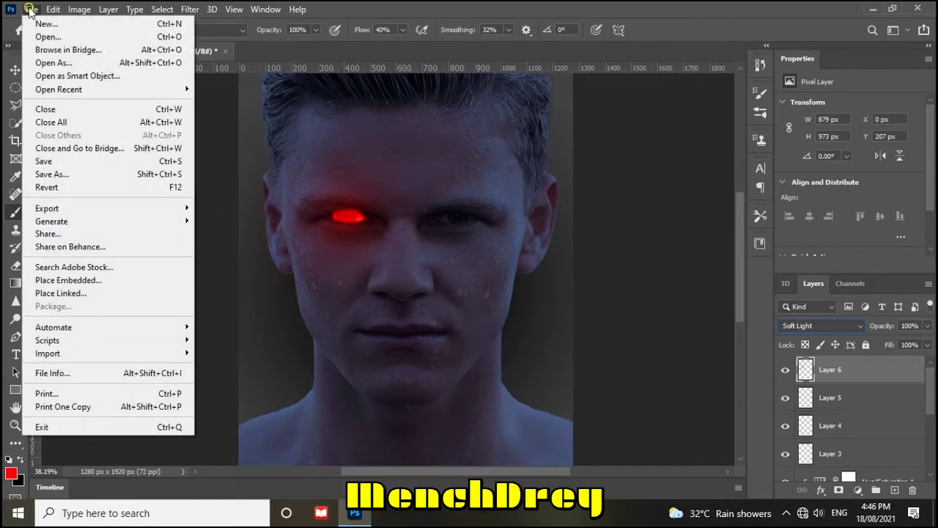
Step: Group the eye-glow layers down to Layer 3 into Group 2 and compare its visibility
click(814, 371)
scroll(867, 434, down, 2)
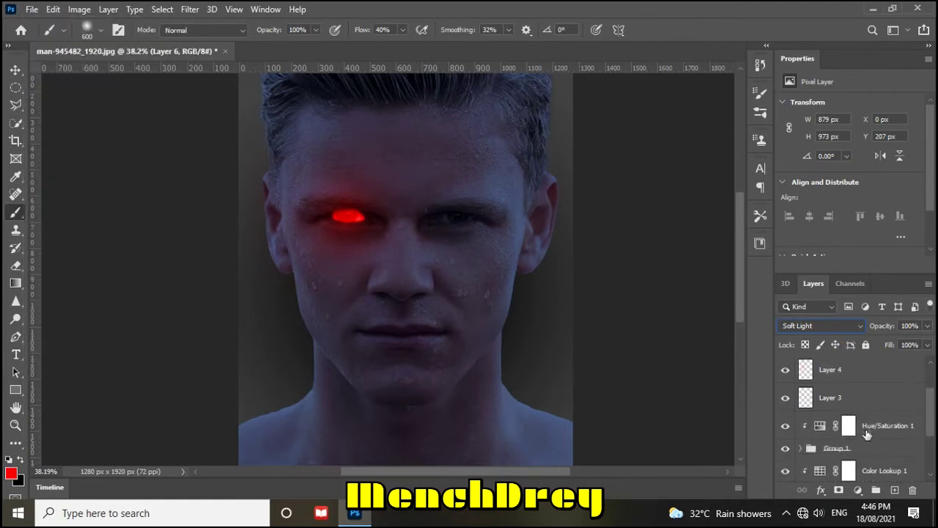
shift+click(859, 399)
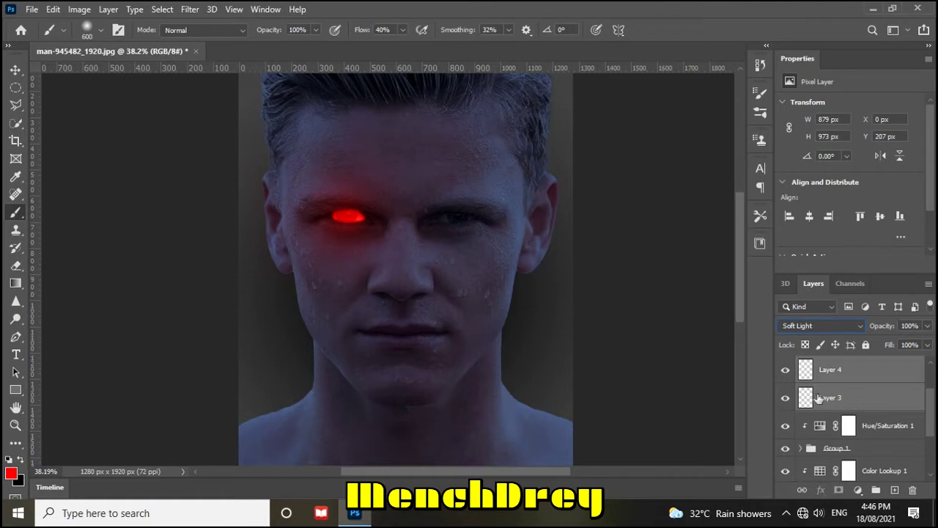
key(ctrl+g)
click(785, 366)
click(785, 366)
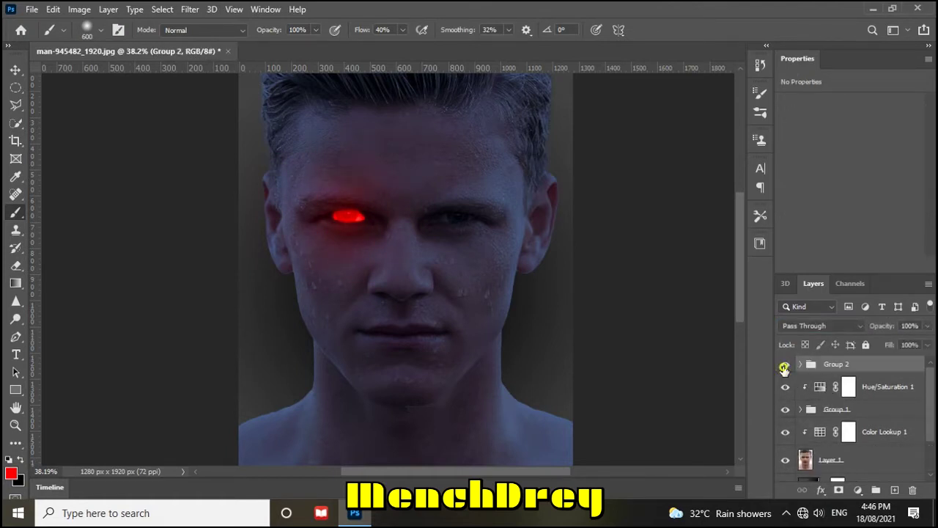
Step: Place the 1.png cyborg face image into the portrait as a linked layer
click(785, 367)
click(784, 366)
click(29, 10)
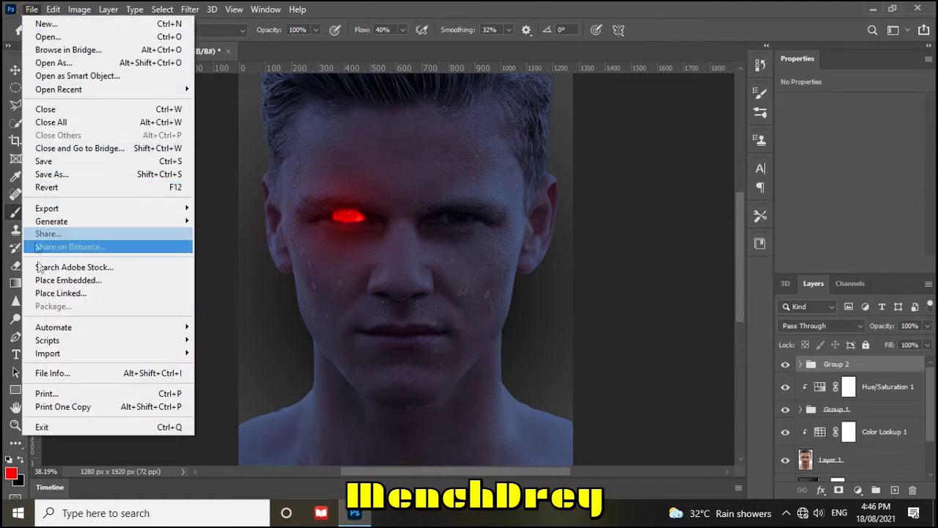
click(49, 293)
click(218, 189)
click(783, 445)
Step: Move and enlarge the cyborg face over the right-side eye, tilting it about 4°
drag(421, 250, 488, 215)
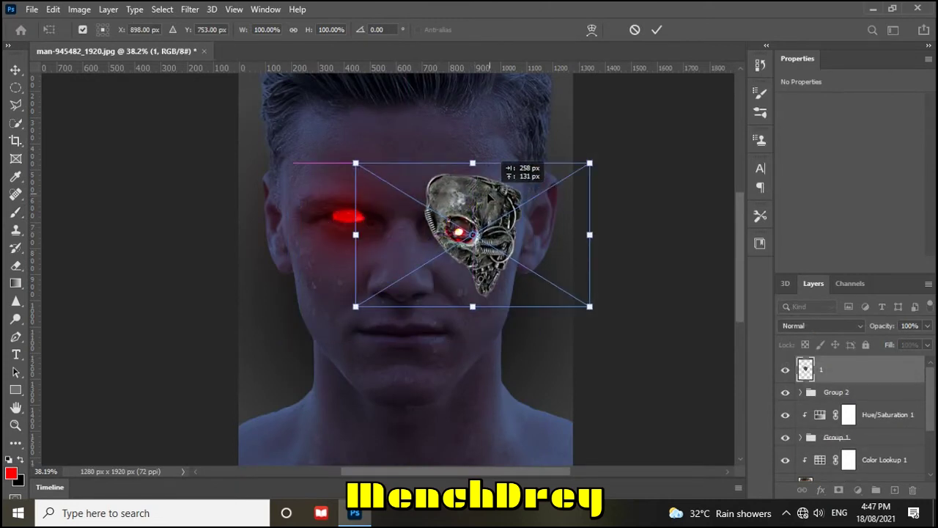
drag(357, 164, 335, 151)
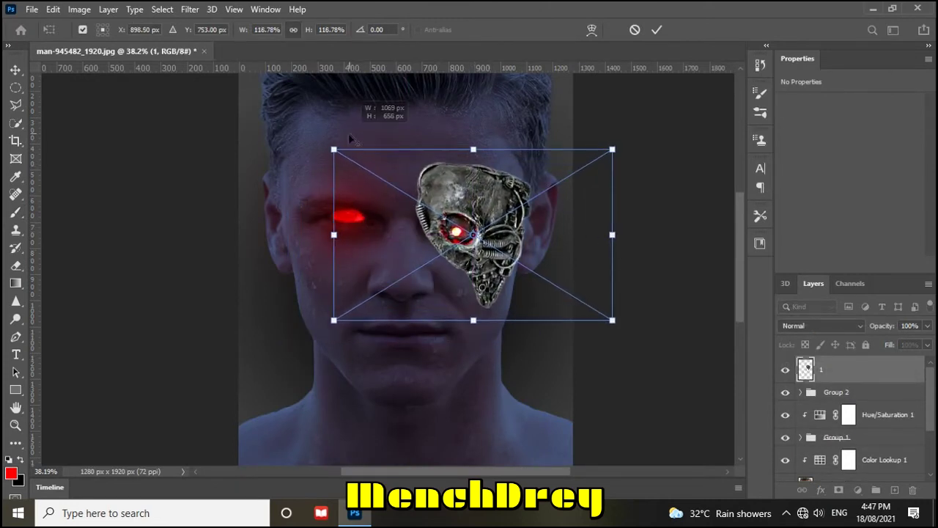
drag(469, 213, 464, 199)
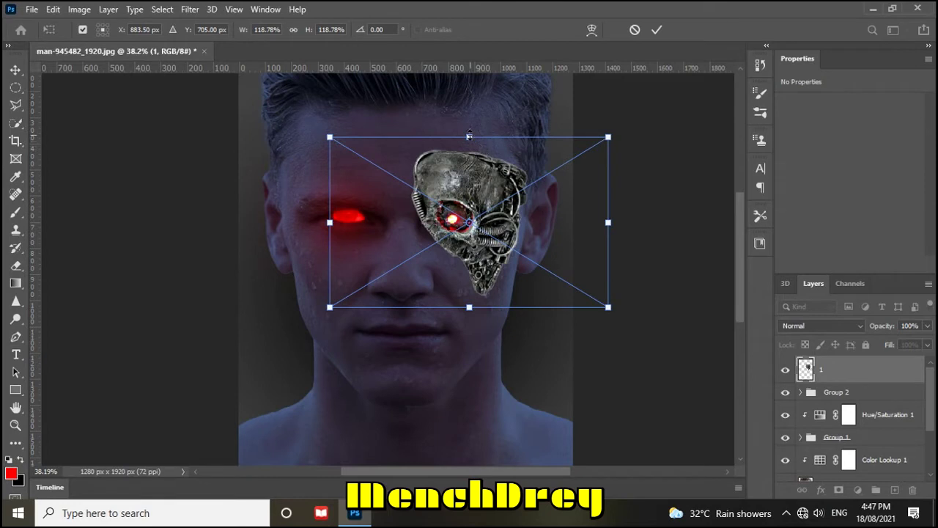
drag(469, 136, 470, 121)
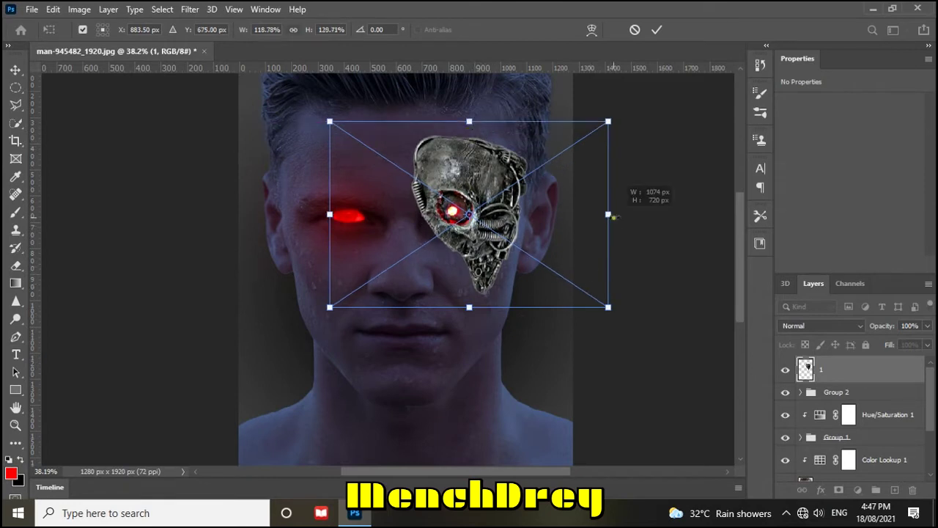
drag(613, 217, 632, 214)
drag(478, 141, 495, 152)
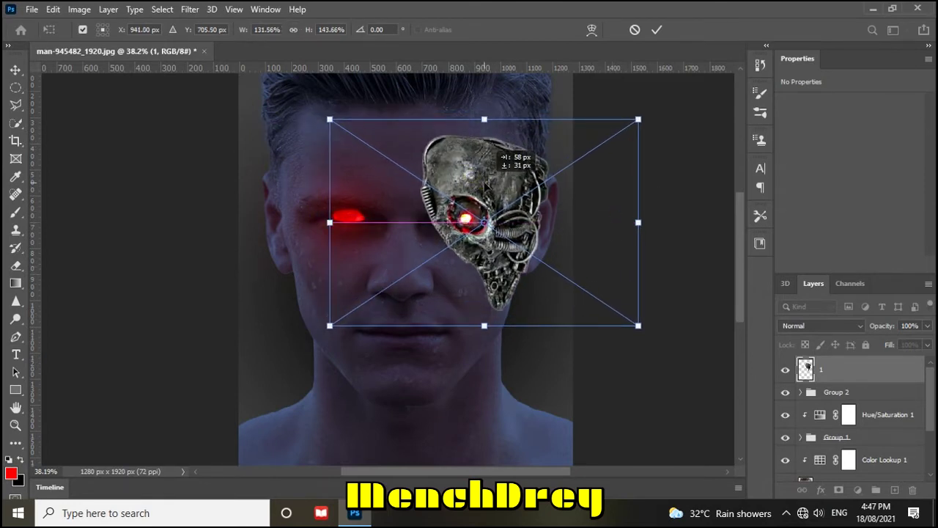
drag(485, 119, 485, 109)
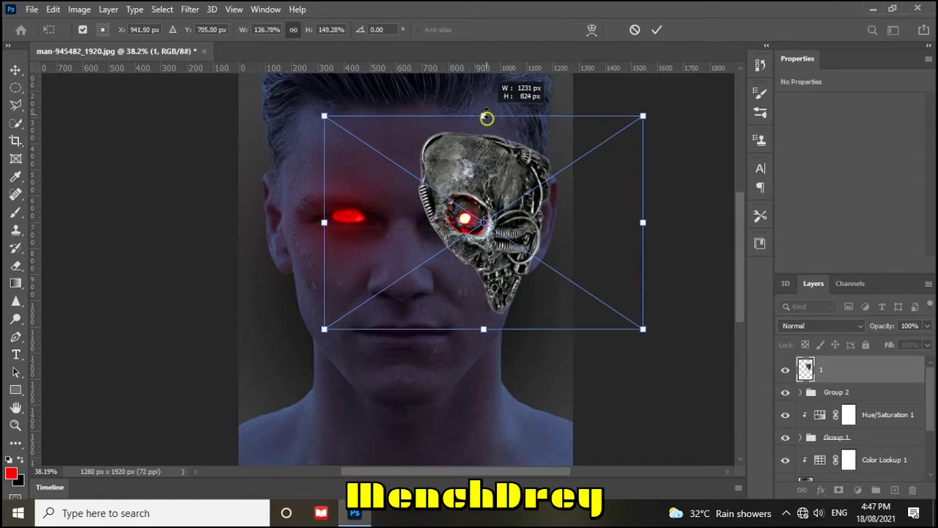
drag(502, 170, 498, 164)
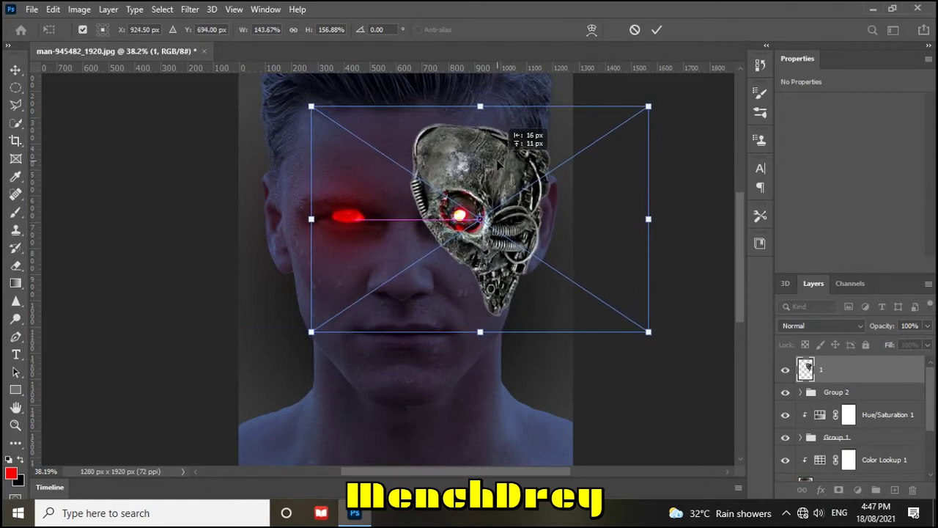
drag(682, 121, 676, 107)
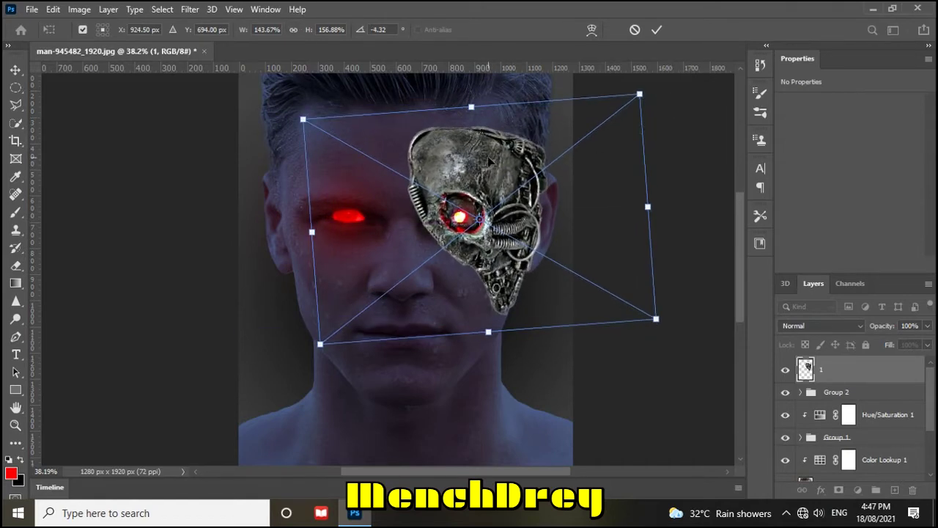
click(657, 29)
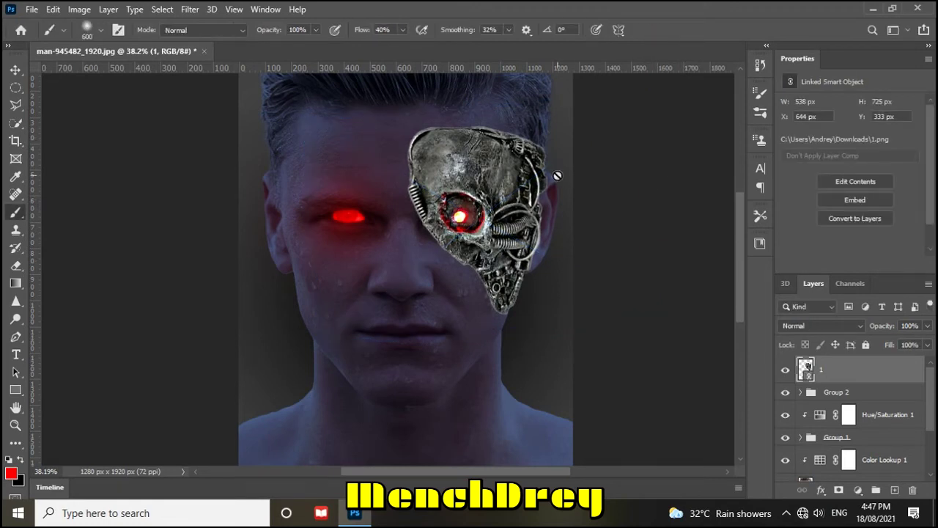
Step: Rotate the cyborg face further, to about -10° overall, to follow the head's tilt
key(ctrl+t)
mouse_move(668, 90)
mouse_down()
mouse_move(657, 68)
mouse_move(664, 159)
mouse_up()
drag(650, 91, 649, 88)
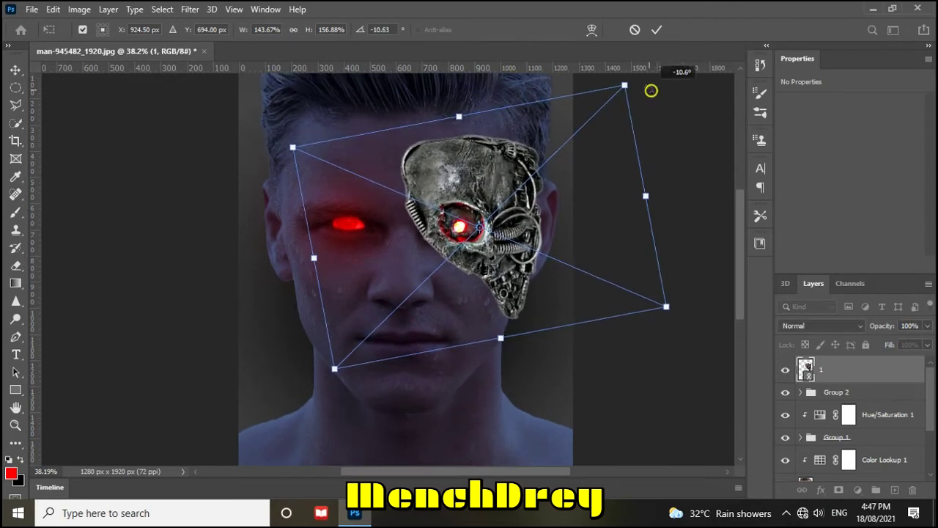
click(657, 30)
key(b)
click(53, 8)
mouse_move(96, 320)
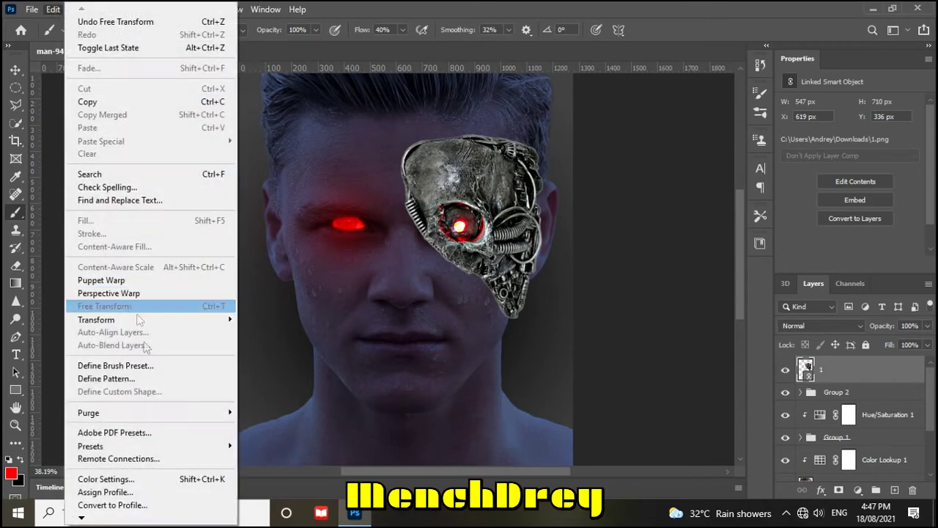
Step: Warp the cyborg half-face to a pointed lower tip, outward-bowed sides and a raised top
click(274, 187)
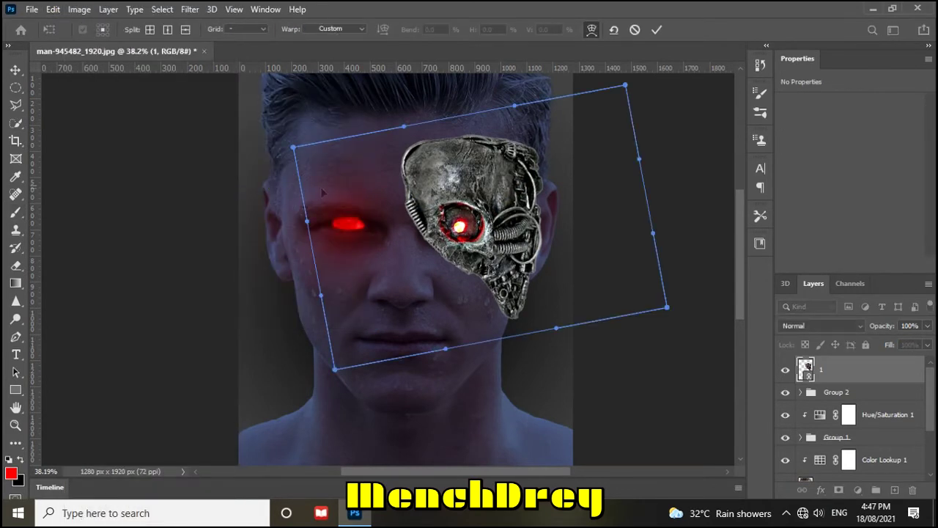
drag(555, 330, 503, 376)
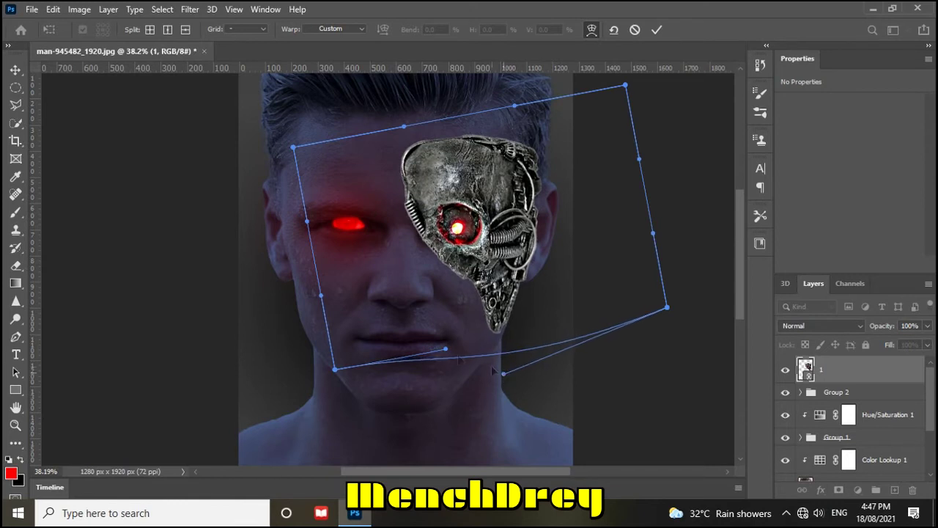
drag(319, 297, 307, 292)
drag(335, 369, 316, 375)
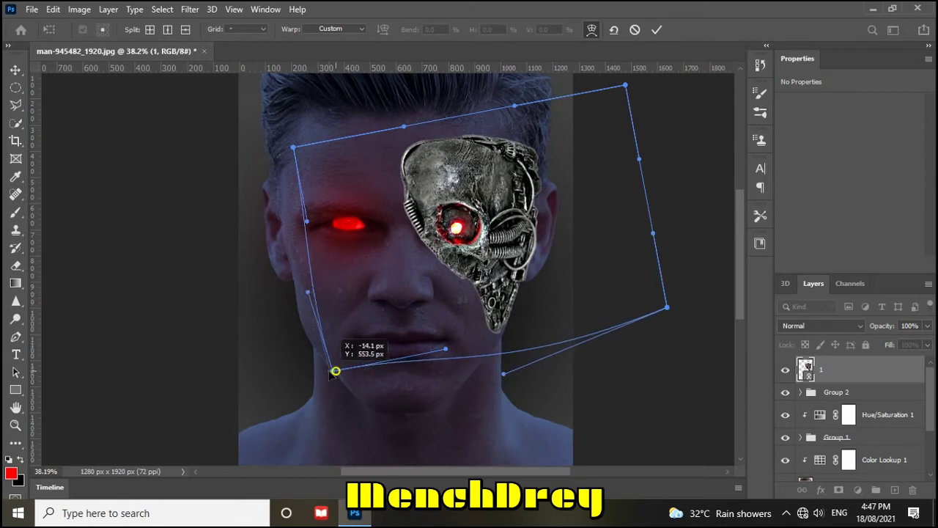
mouse_move(503, 377)
mouse_down()
mouse_move(496, 392)
mouse_move(502, 358)
mouse_move(499, 380)
mouse_up()
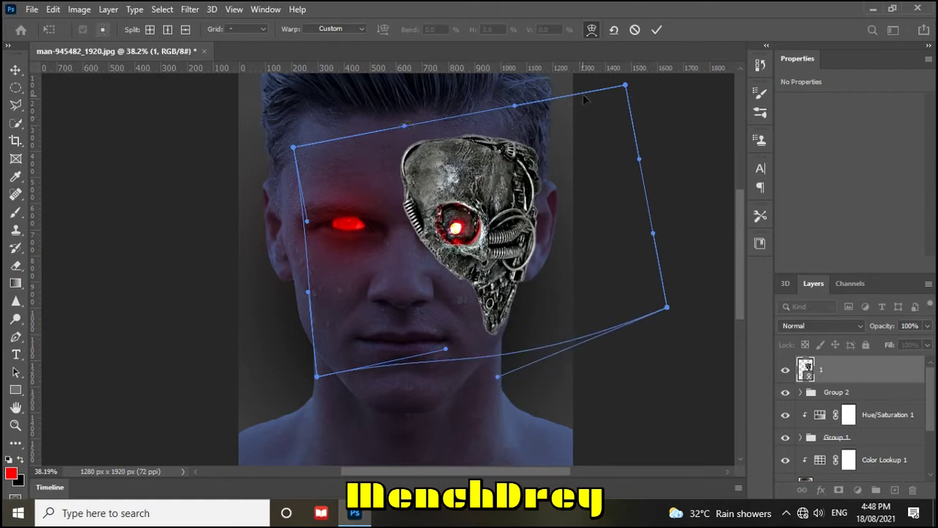
drag(518, 106, 518, 103)
drag(624, 89, 624, 87)
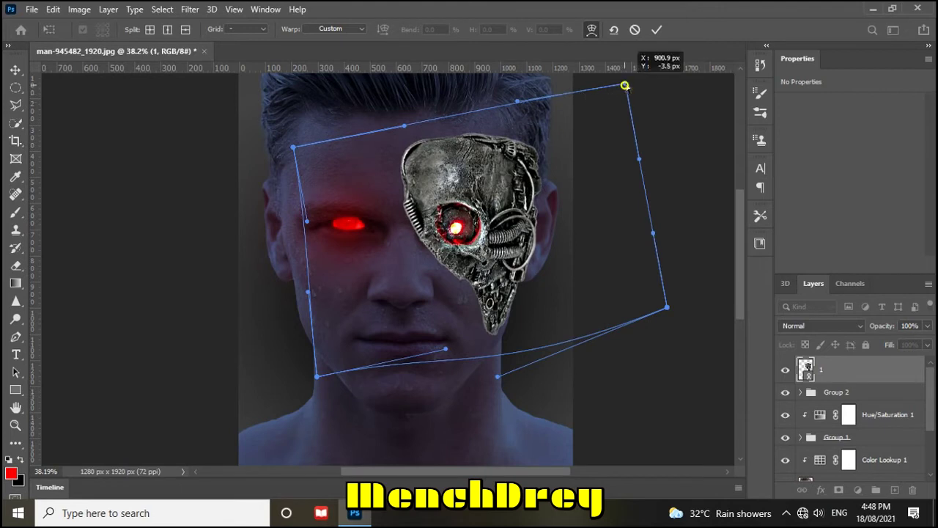
drag(653, 234, 662, 233)
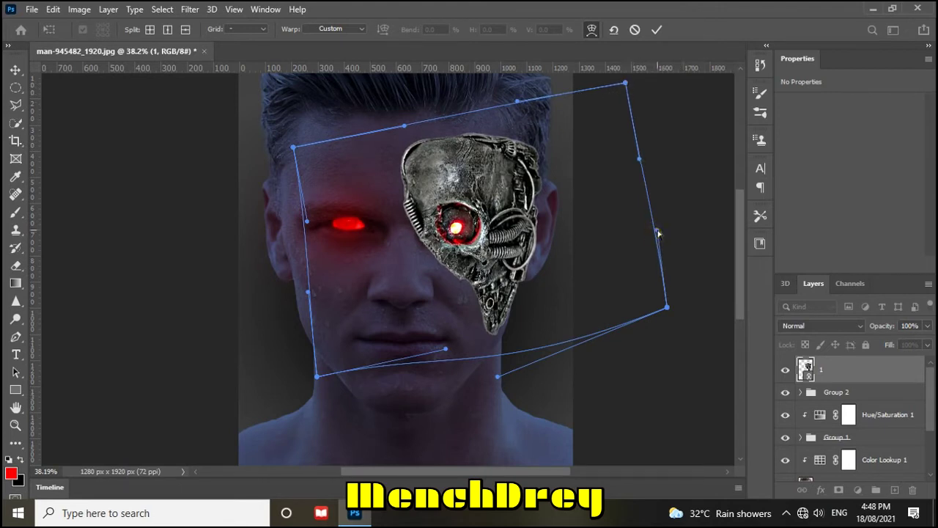
drag(309, 293, 295, 286)
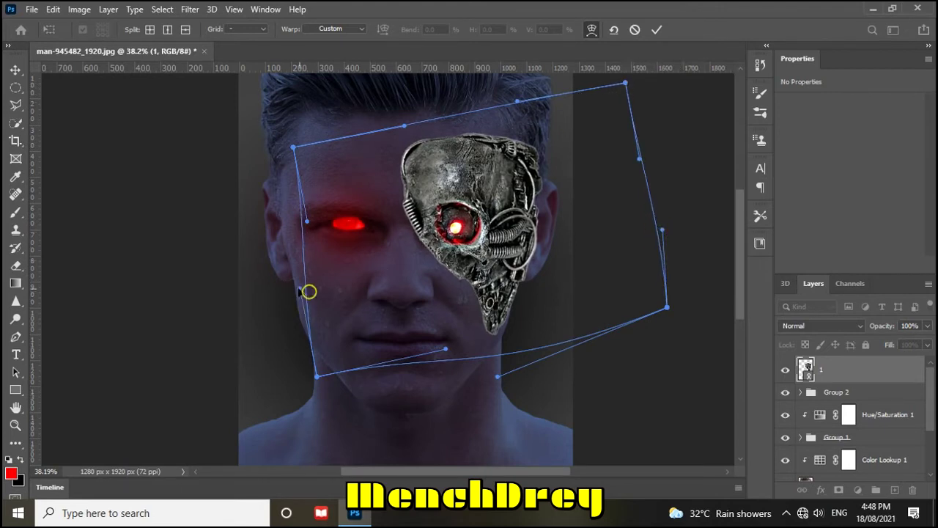
drag(306, 223, 298, 219)
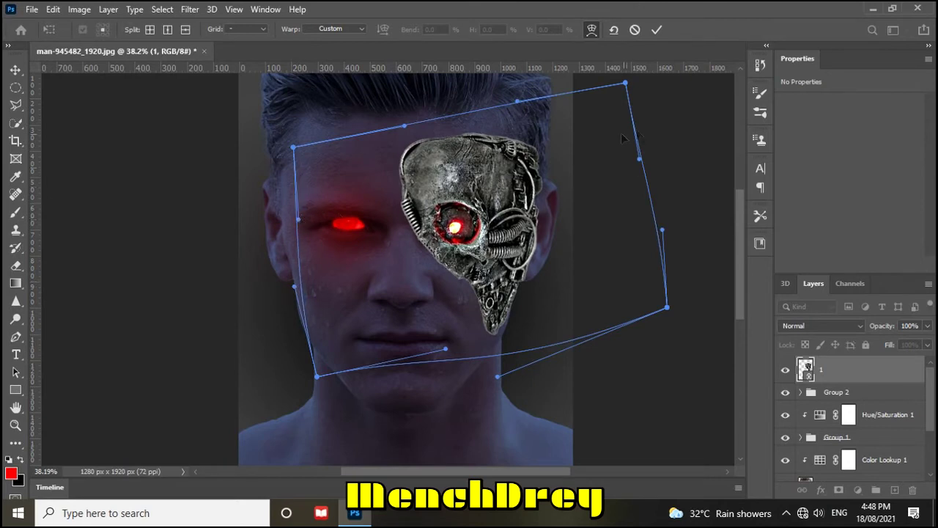
click(657, 29)
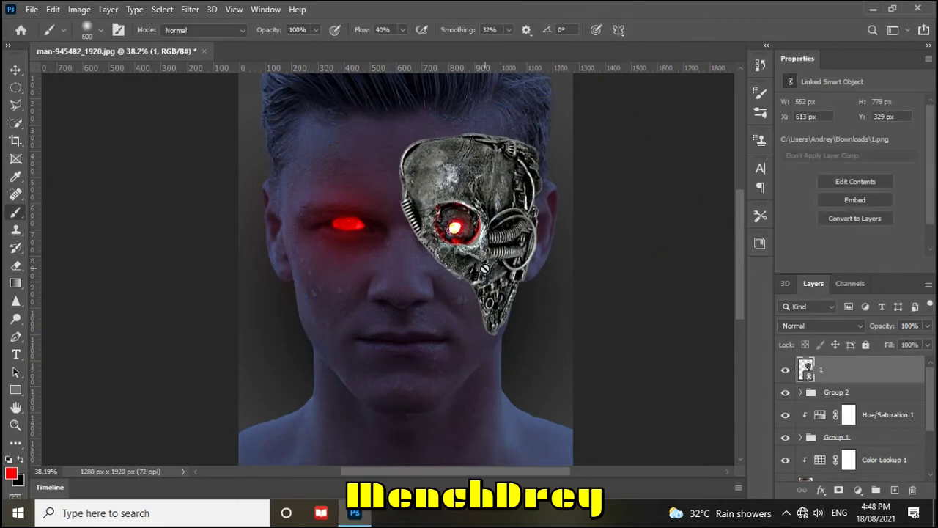
Step: Set the cyborg layer to Overlay and add a new empty Layer 7 above it
click(836, 326)
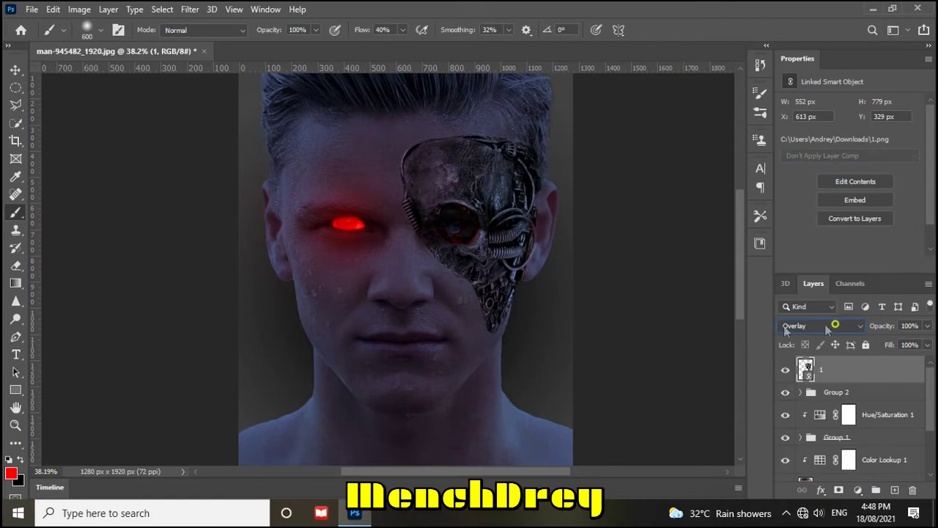
key(v)
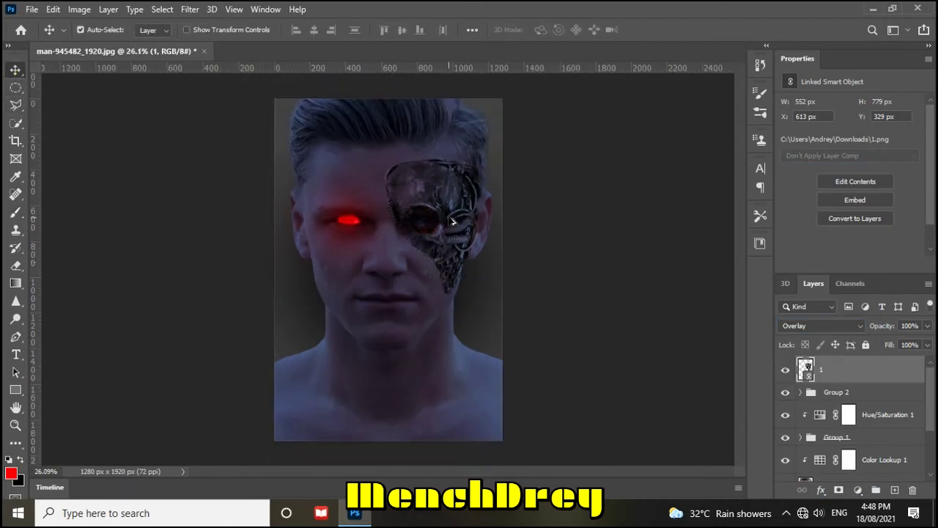
scroll(453, 220, right, 2)
click(895, 490)
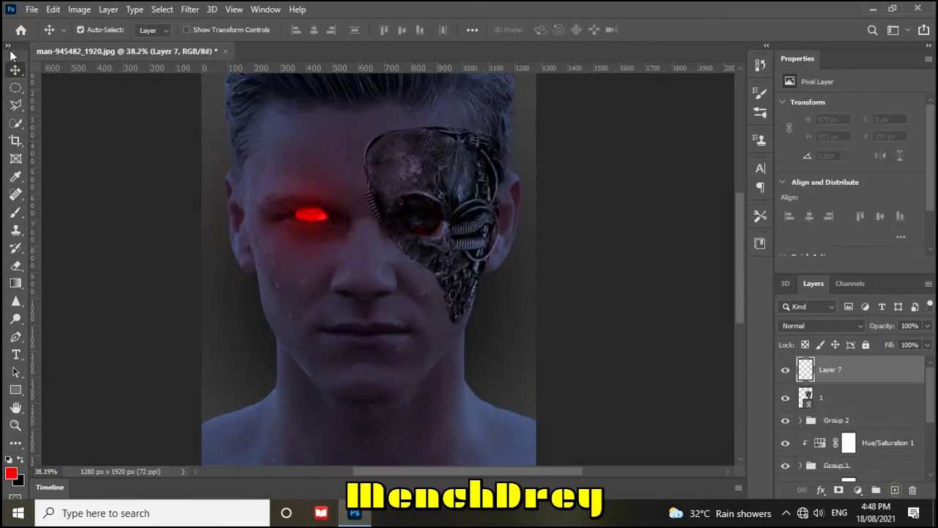
Step: Paint small red dabs into the cyborg eye on Layer 7 with a reduced brush
right_click(15, 212)
click(66, 204)
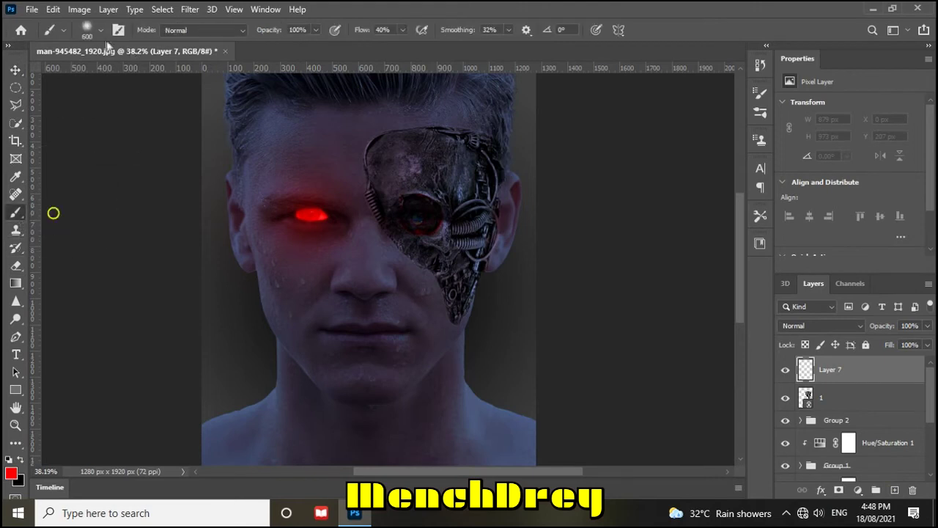
click(94, 29)
key(bracketleft)
key(bracketleft)
key(bracketleft)
key(bracketleft)
key(bracketleft)
key(bracketleft)
key(bracketleft)
key(bracketleft)
key(bracketleft)
drag(418, 220, 418, 217)
click(416, 219)
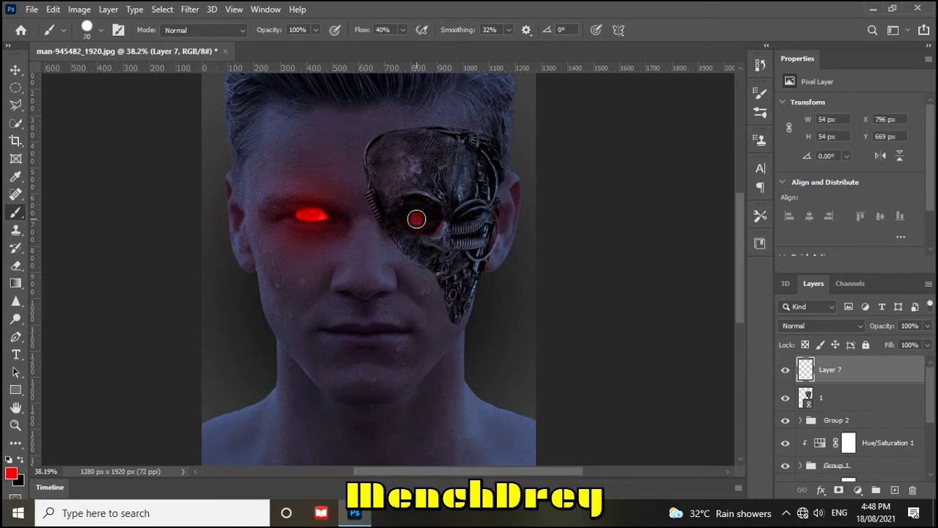
Step: Brighten the cyborg eye's centre red with a size-25 brush and add empty Layer 8
scroll(422, 217, up, 3)
scroll(370, 223, up, 2)
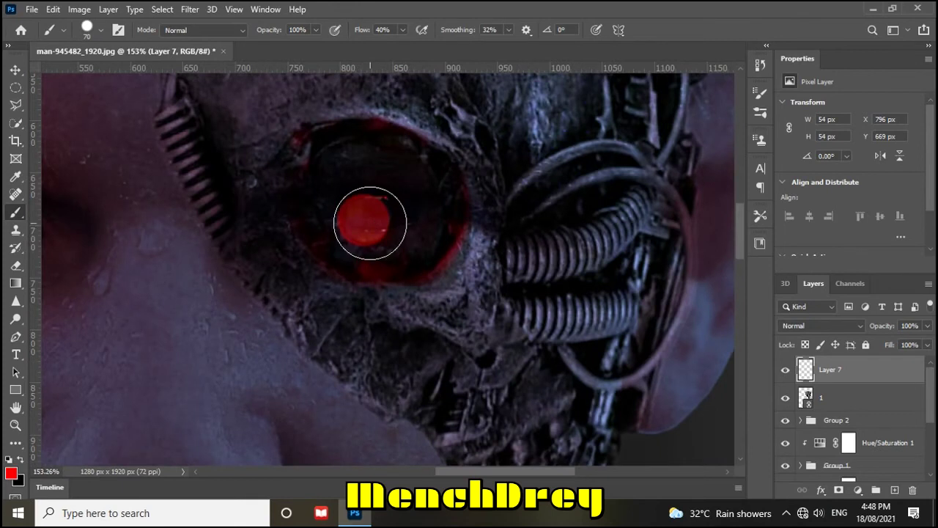
key(bracketleft)
key(bracketleft)
key(bracketleft)
key(bracketleft)
key(bracketleft)
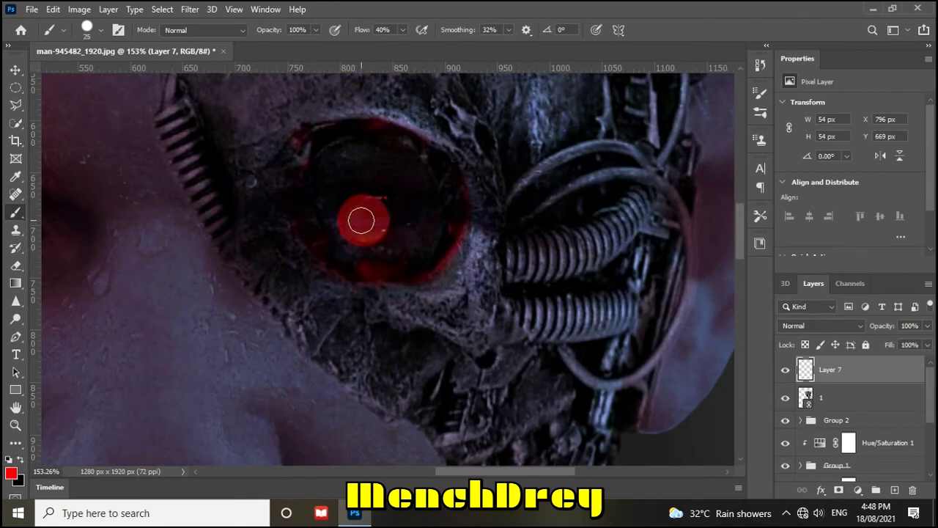
click(364, 220)
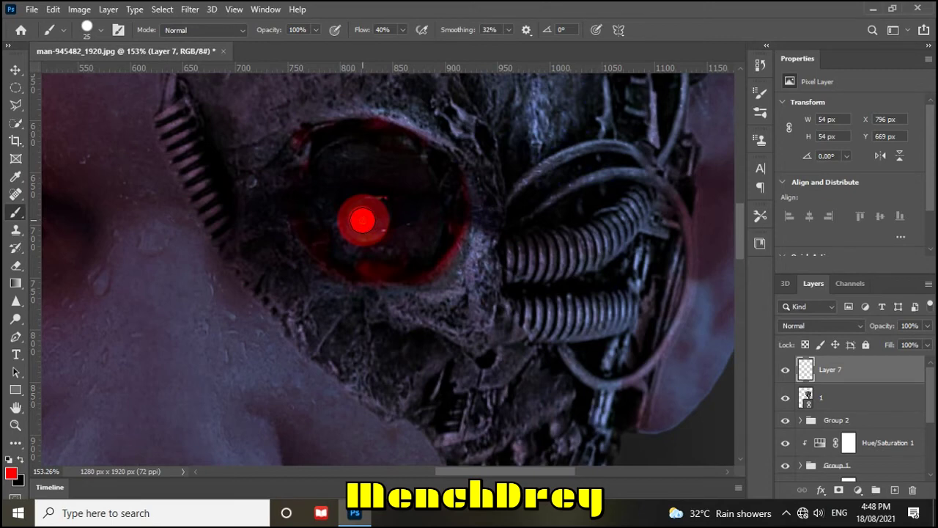
scroll(503, 251, down, 3)
scroll(513, 251, down, 1)
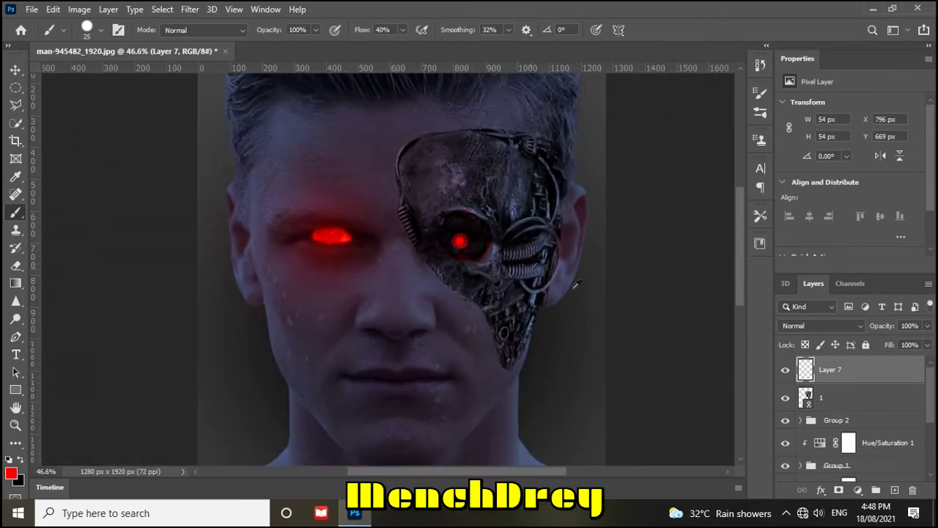
click(894, 489)
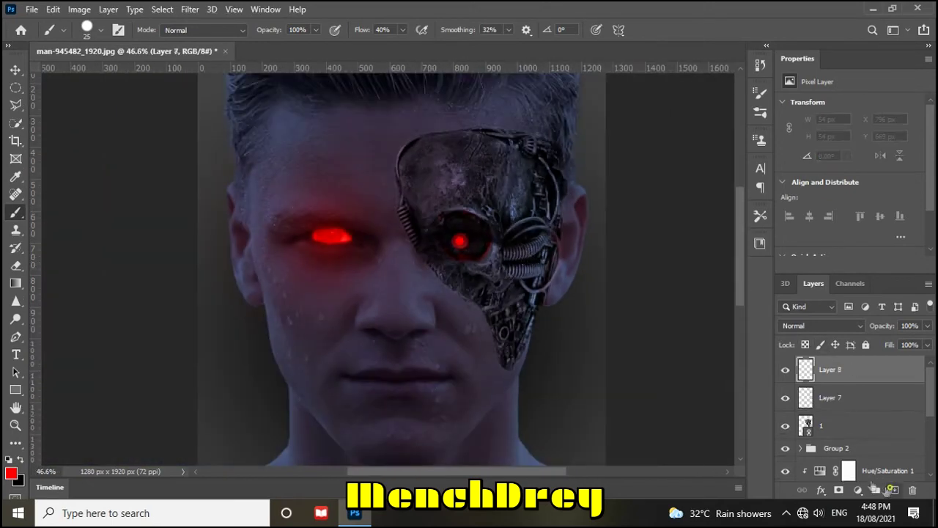
Step: Paint a large red glow around the cyborg eye with a big Soft Round brush
click(90, 30)
click(73, 175)
click(101, 33)
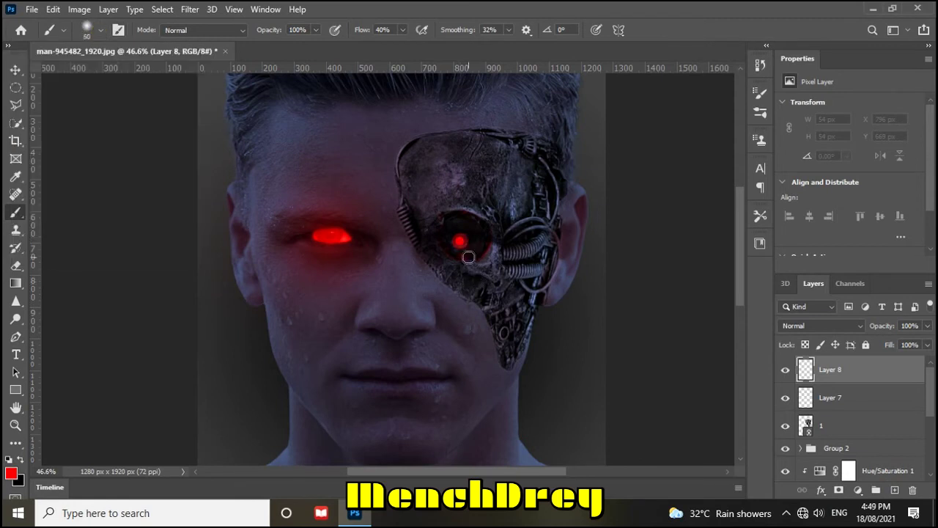
key(bracketright)
key(bracketright)
key(bracketright)
key(bracketright)
key(bracketright)
key(bracketright)
key(bracketright)
click(460, 240)
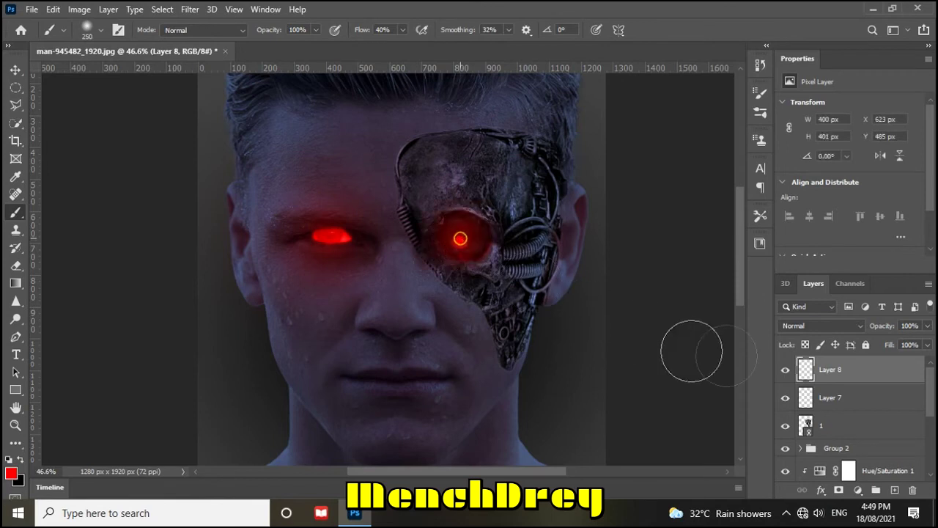
Step: Set Layer 8 to Soft Light, fit the image on screen, and select Layers 8, 7 and 1
click(814, 328)
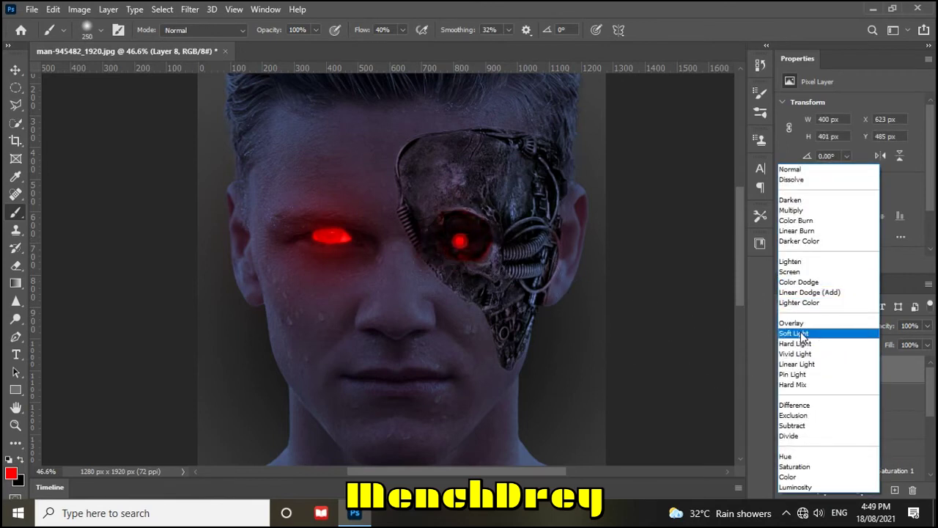
click(803, 335)
key(v)
key(ctrl+0)
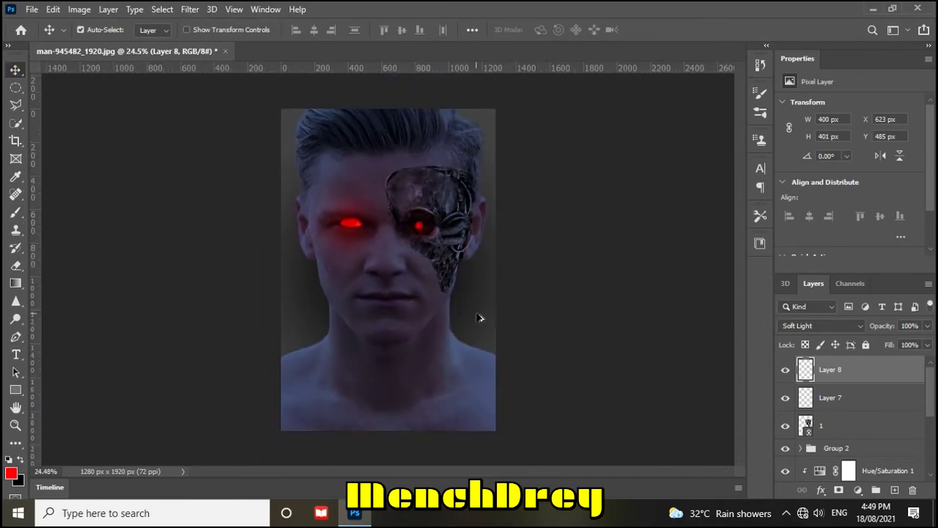
scroll(488, 253, up, 1)
scroll(528, 242, up, 1)
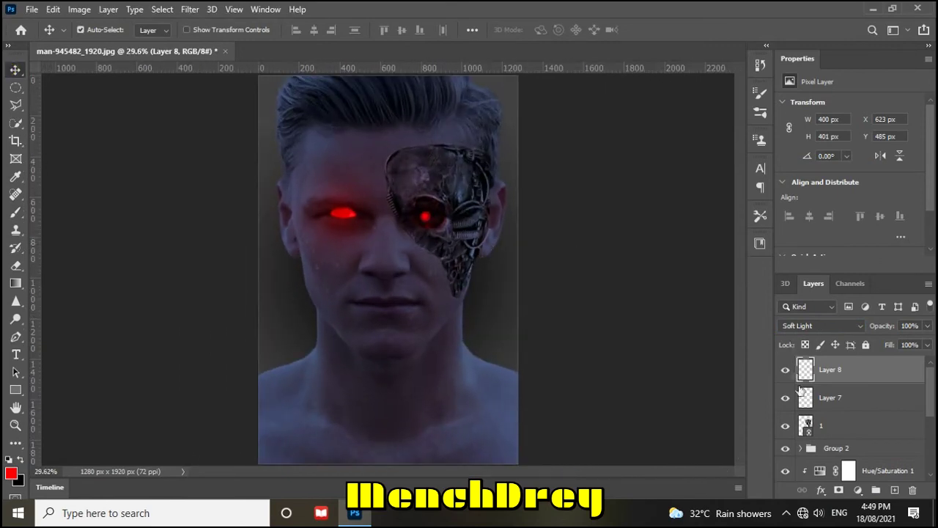
shift+click(854, 428)
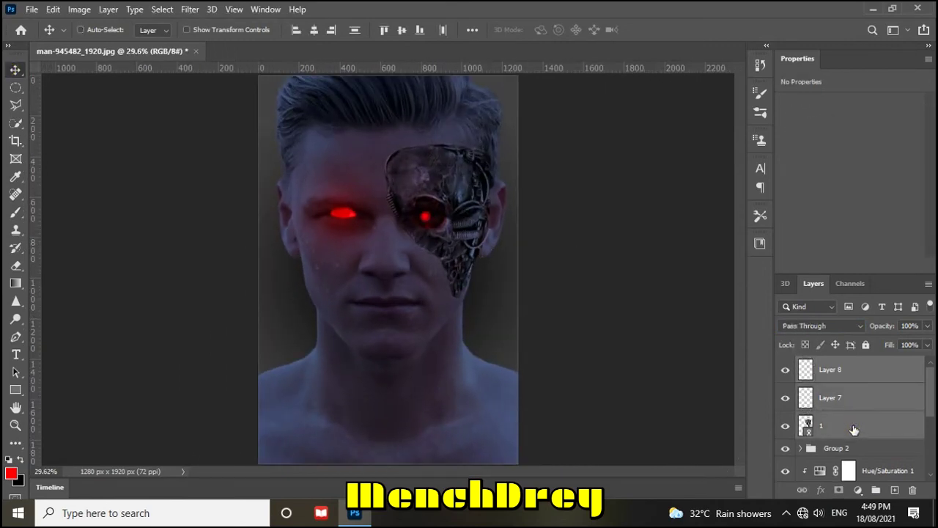
Step: Group Layer 8, Layer 7 and layer 1 into Group 3, compare its visibility, and add empty Layer 9
key(ctrl+g)
click(785, 366)
click(785, 365)
click(785, 365)
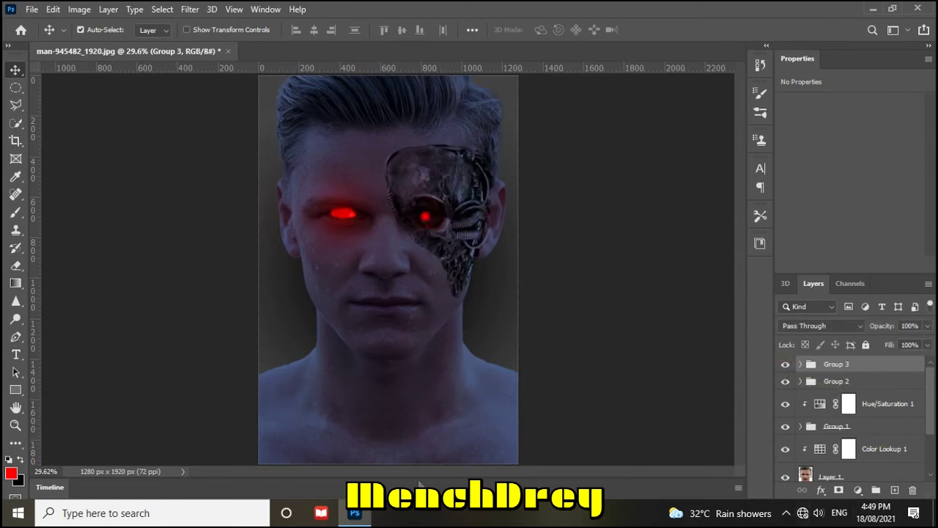
scroll(444, 283, down, 1)
scroll(444, 283, up, 1)
scroll(444, 283, up, 1)
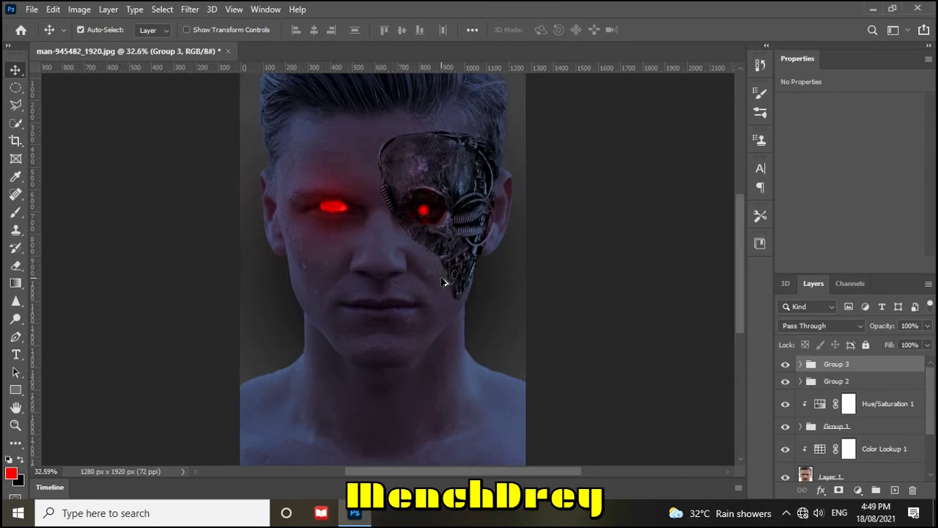
scroll(444, 283, down, 1)
scroll(445, 283, down, 1)
scroll(444, 283, down, 1)
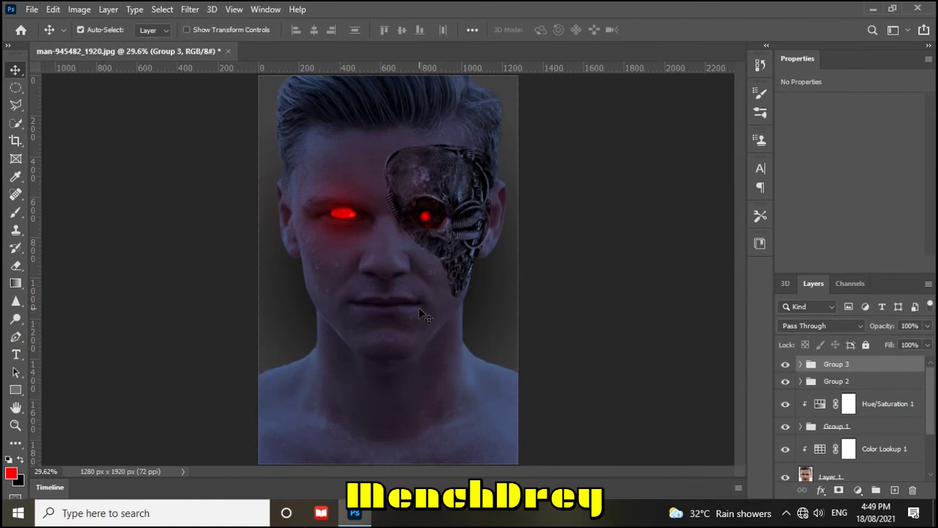
click(895, 490)
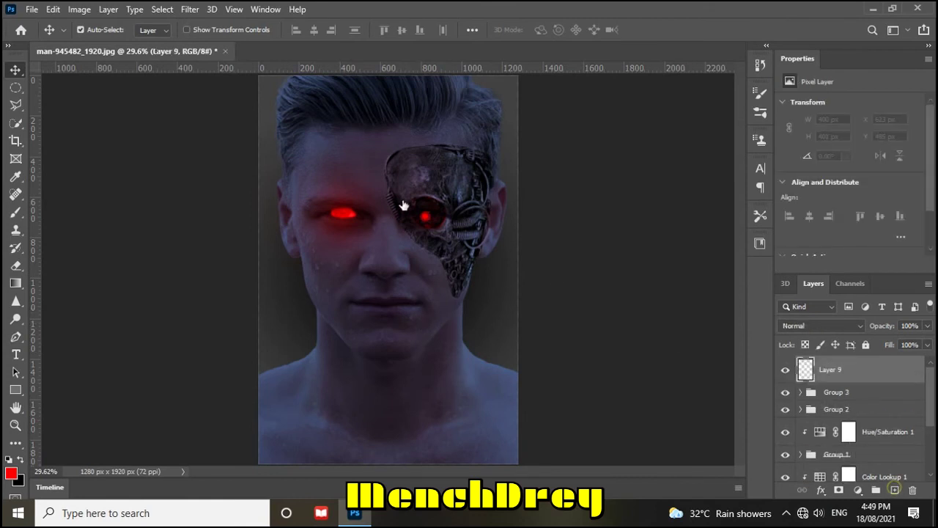
Step: Dab red over the cyborg eye with a size-500 brush on Layer 9, blended in Soft Light
right_click(17, 212)
click(74, 209)
key(bracketright)
key(bracketright)
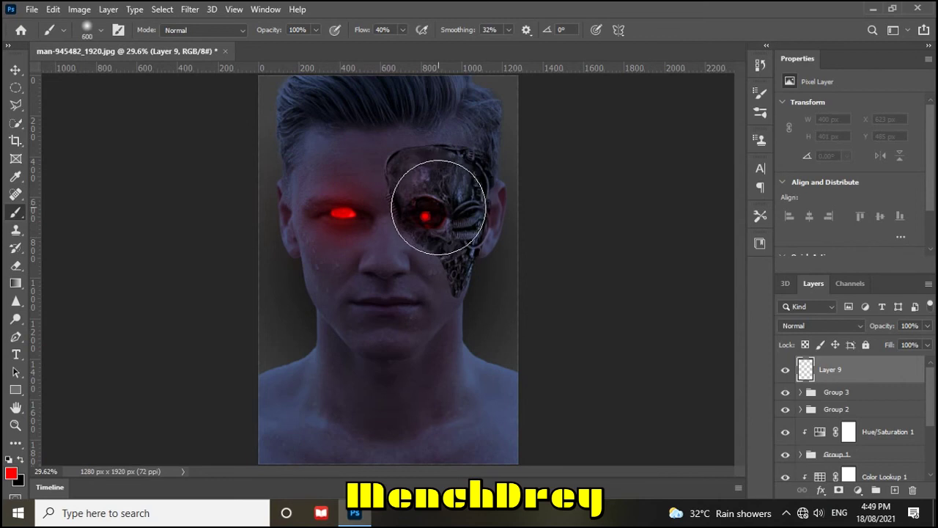
click(440, 205)
click(821, 326)
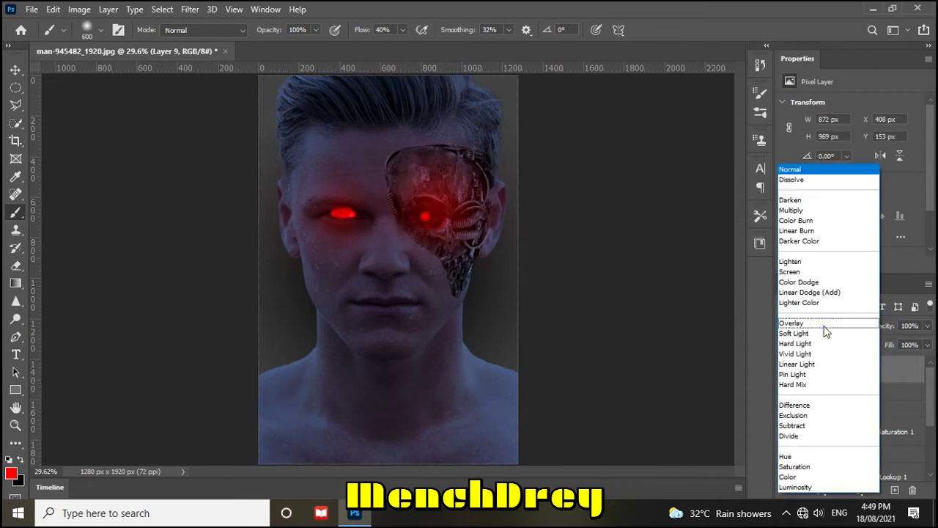
click(824, 332)
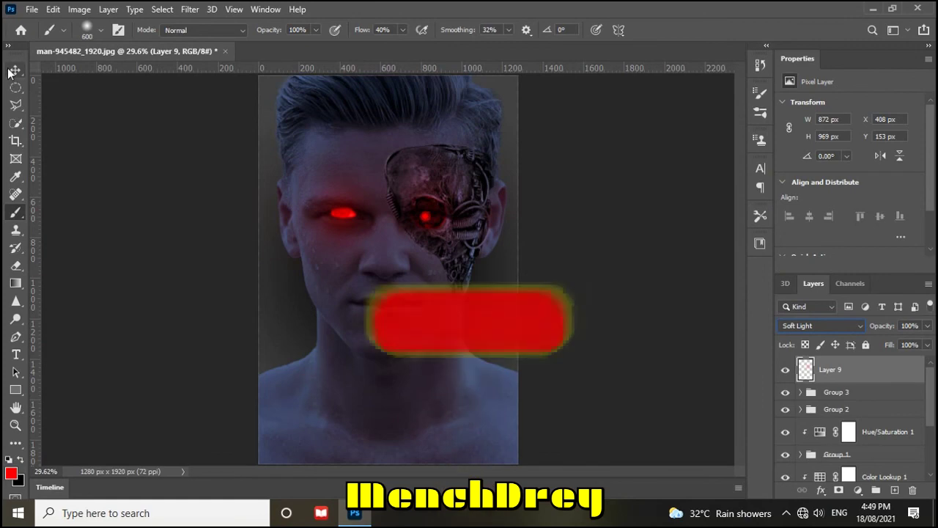
click(15, 69)
scroll(478, 325, up, 2)
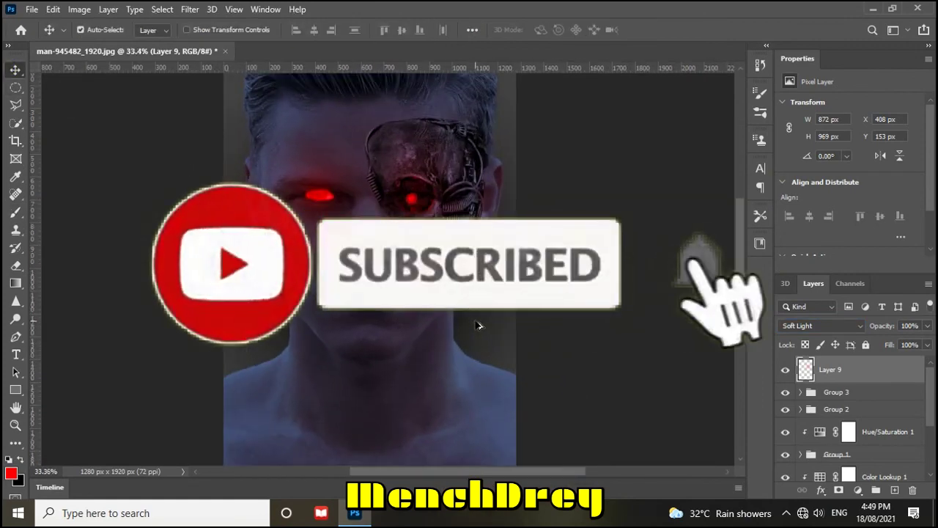
scroll(478, 326, down, 1)
scroll(478, 326, down, 3)
scroll(478, 325, up, 3)
scroll(478, 326, up, 1)
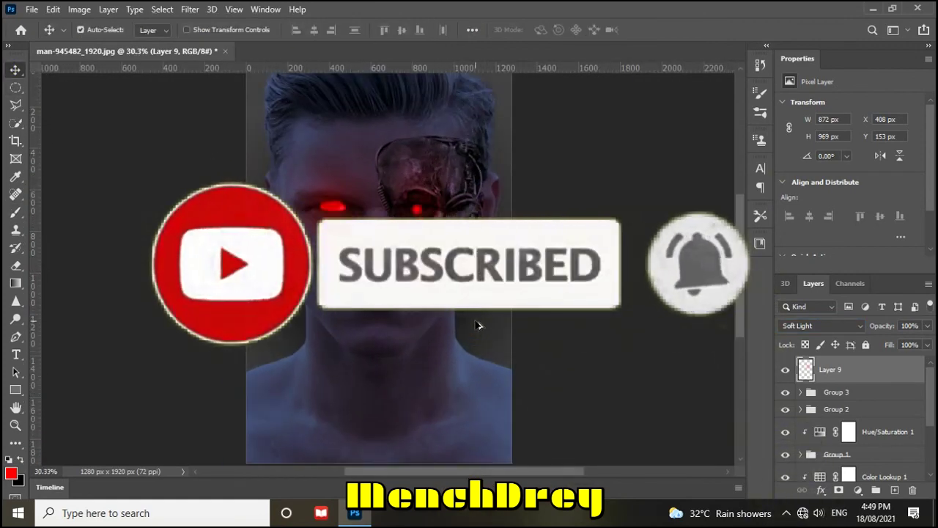
scroll(478, 326, up, 1)
scroll(478, 326, down, 1)
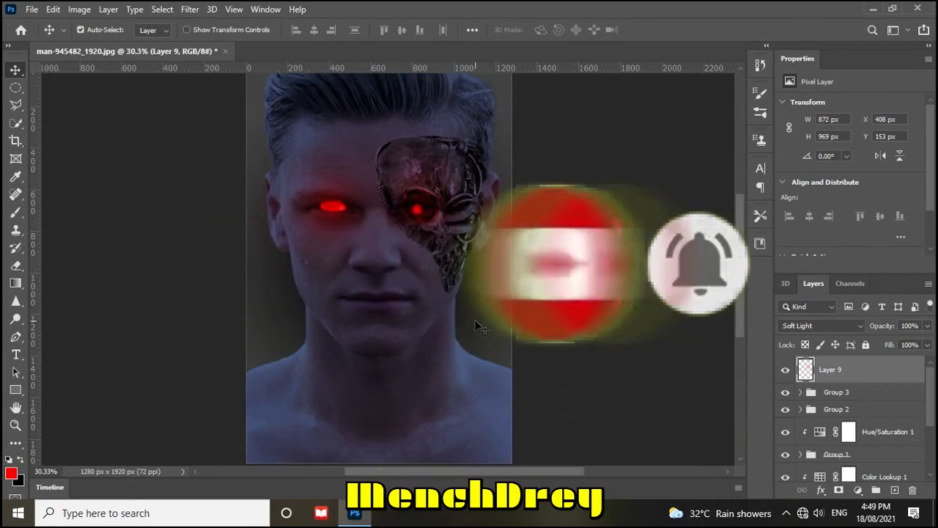